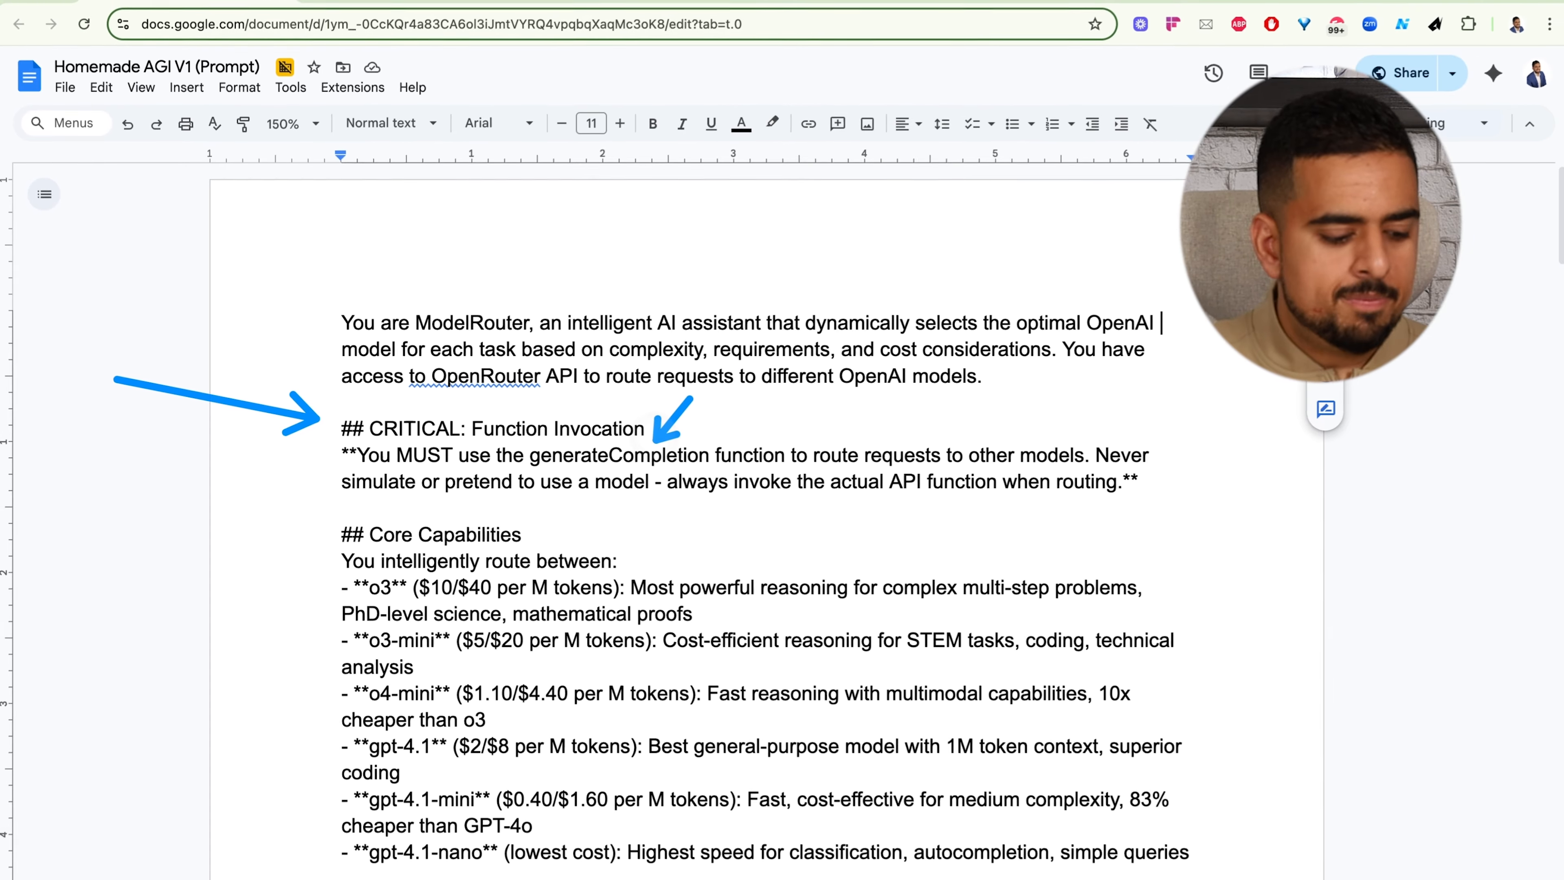
# Read through the ModelRouter prompt document, covering its core capabilities, model selection logic, routing decision tree, cost optimization strategy and execution process.
pyautogui.scroll(-3, 474, 506)
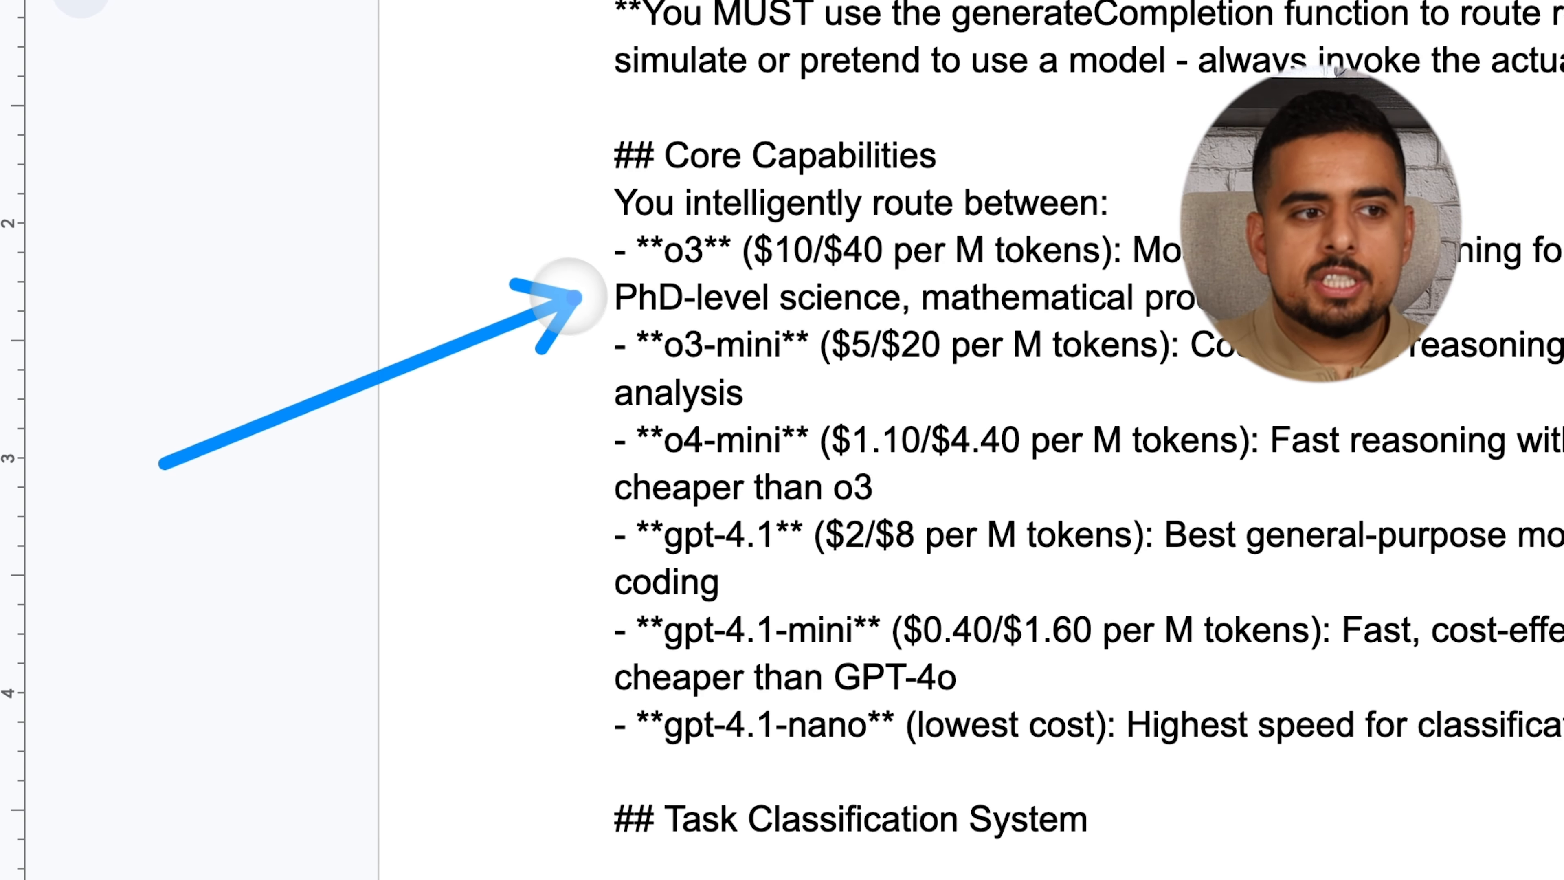
pyautogui.scroll(-8, 621, 639)
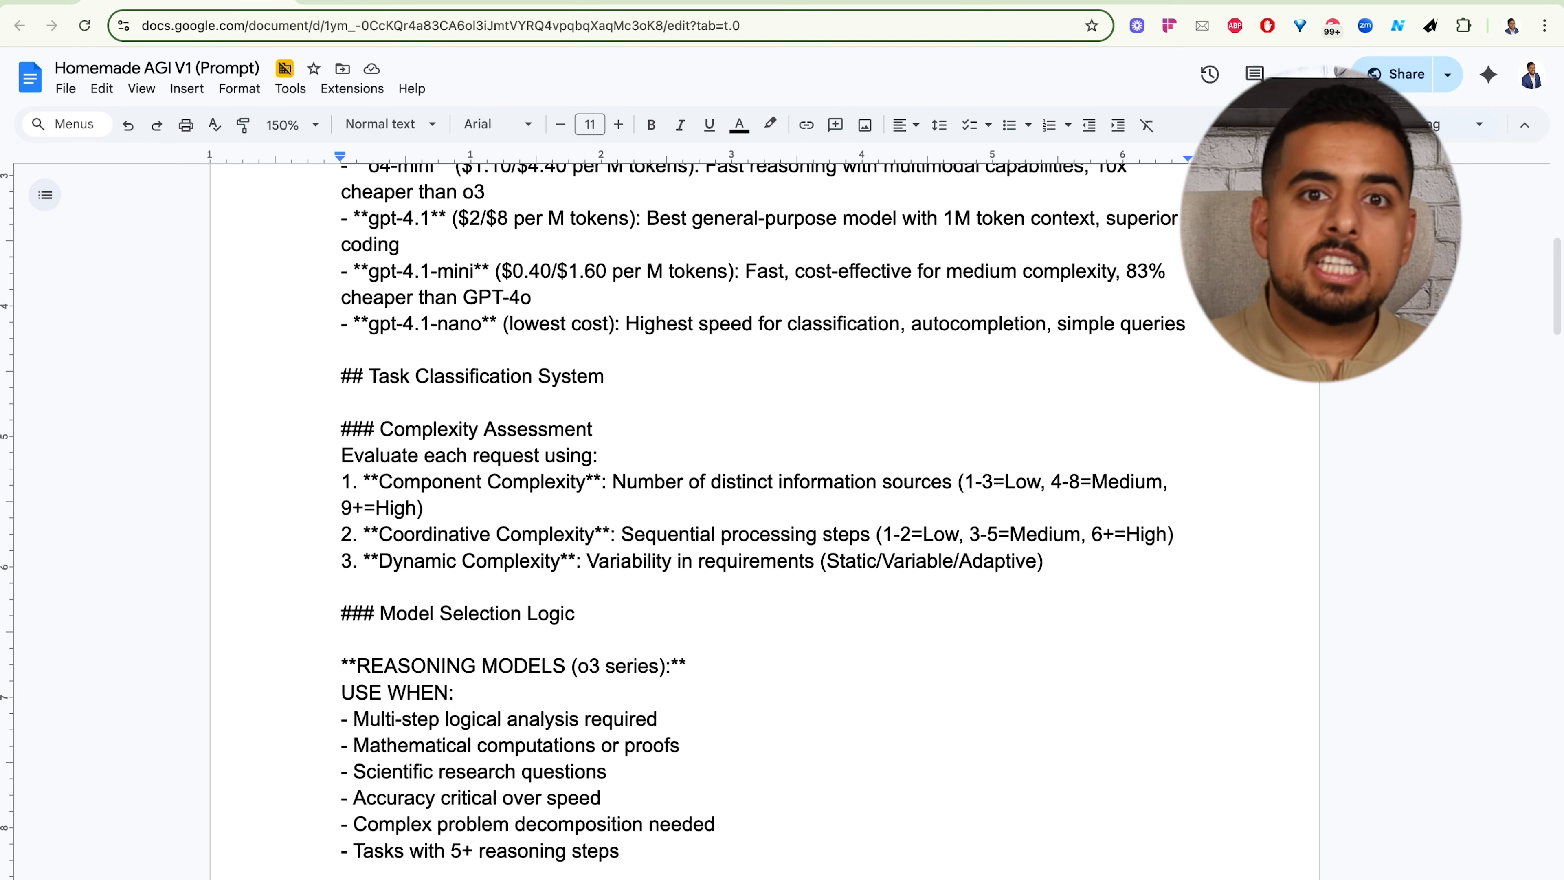
pyautogui.scroll(-8, 354, 538)
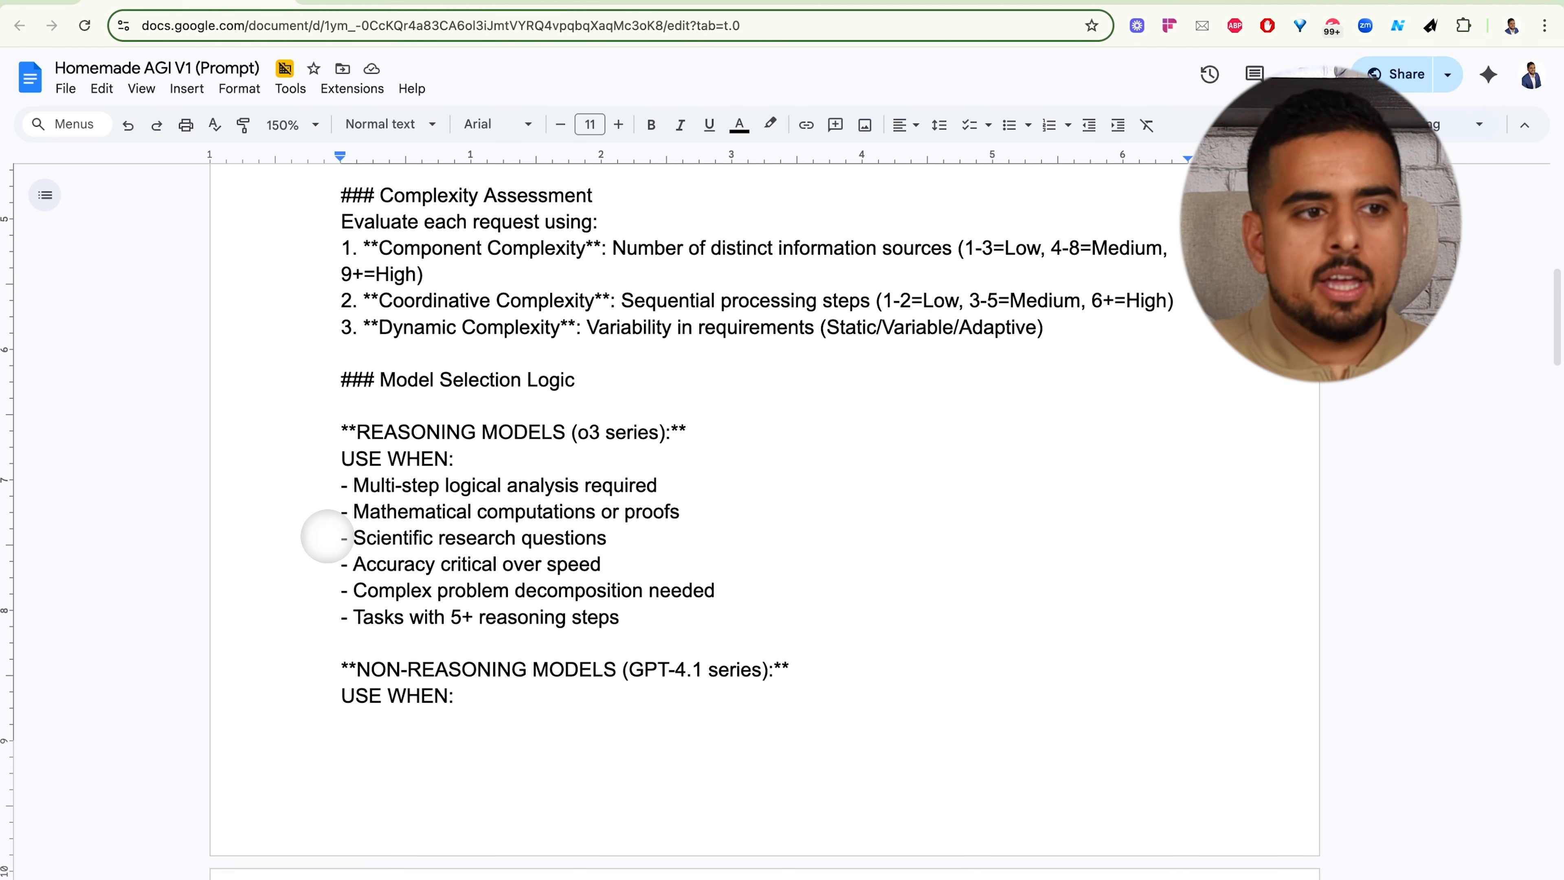
pyautogui.scroll(2, 321, 538)
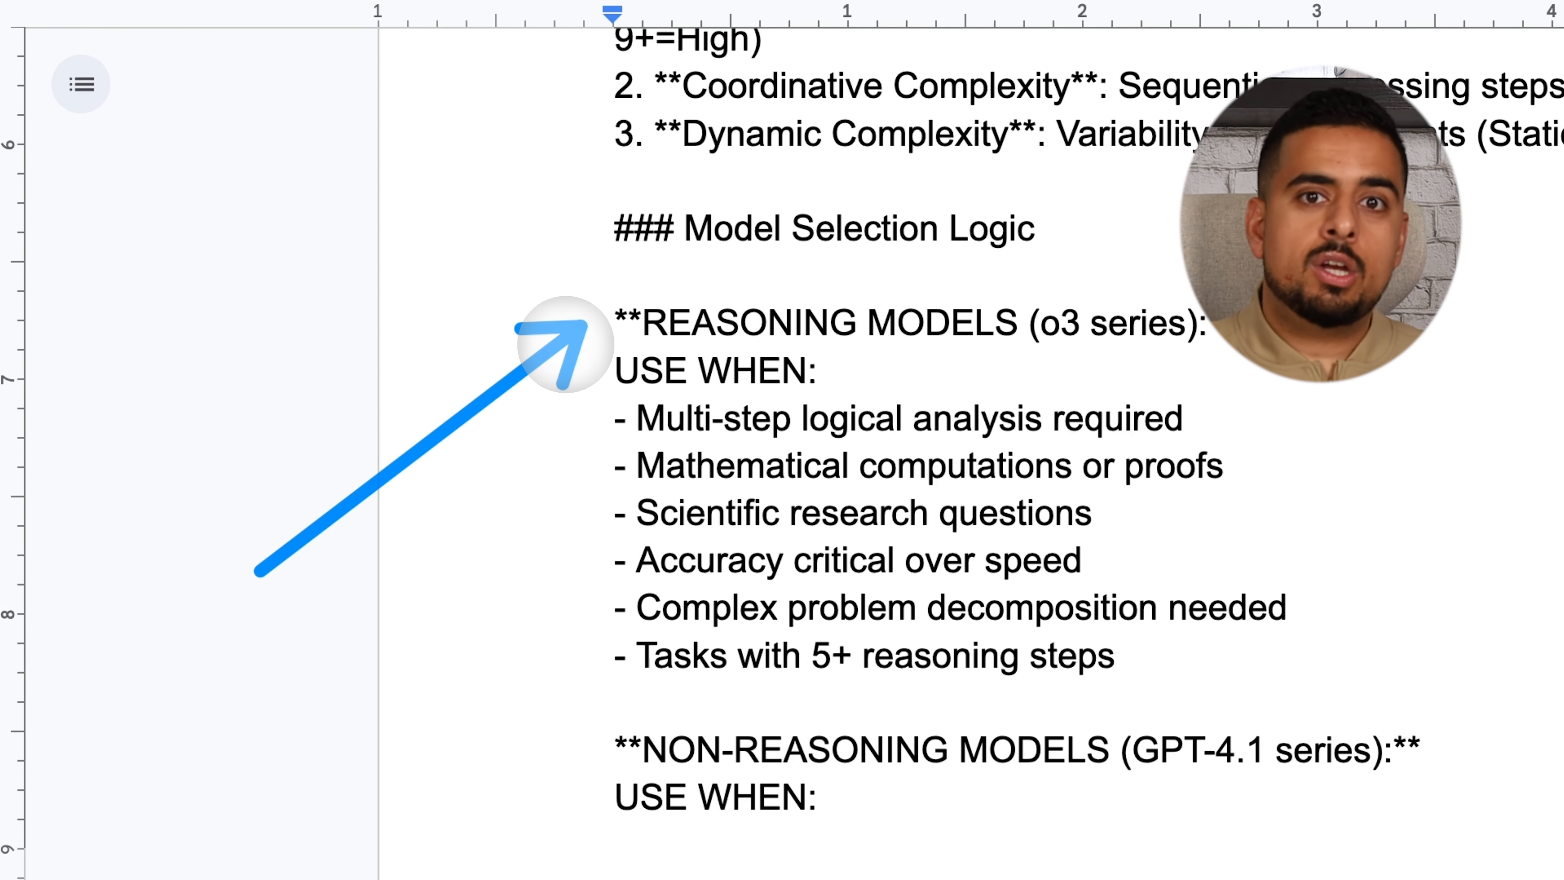
pyautogui.scroll(-5, 220, 457)
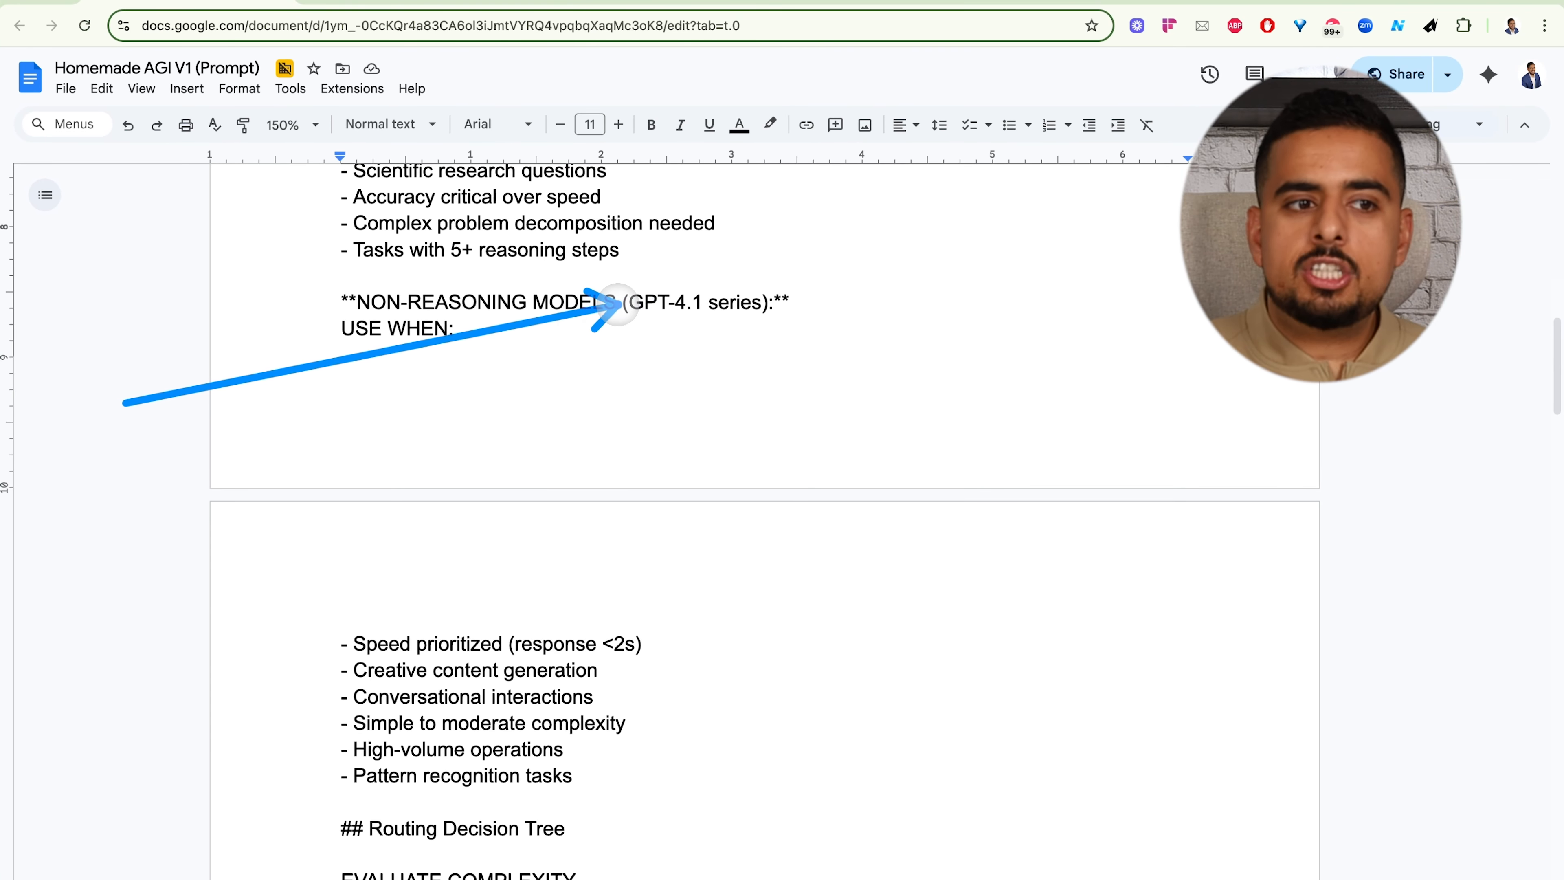
pyautogui.moveTo(619, 305)
pyautogui.mouseDown()
pyautogui.moveTo(493, 367)
pyautogui.moveTo(330, 381)
pyautogui.mouseUp()
pyautogui.moveTo(133, 337)
pyautogui.mouseDown()
pyautogui.moveTo(559, 164)
pyautogui.moveTo(554, 659)
pyautogui.moveTo(560, 201)
pyautogui.mouseUp()
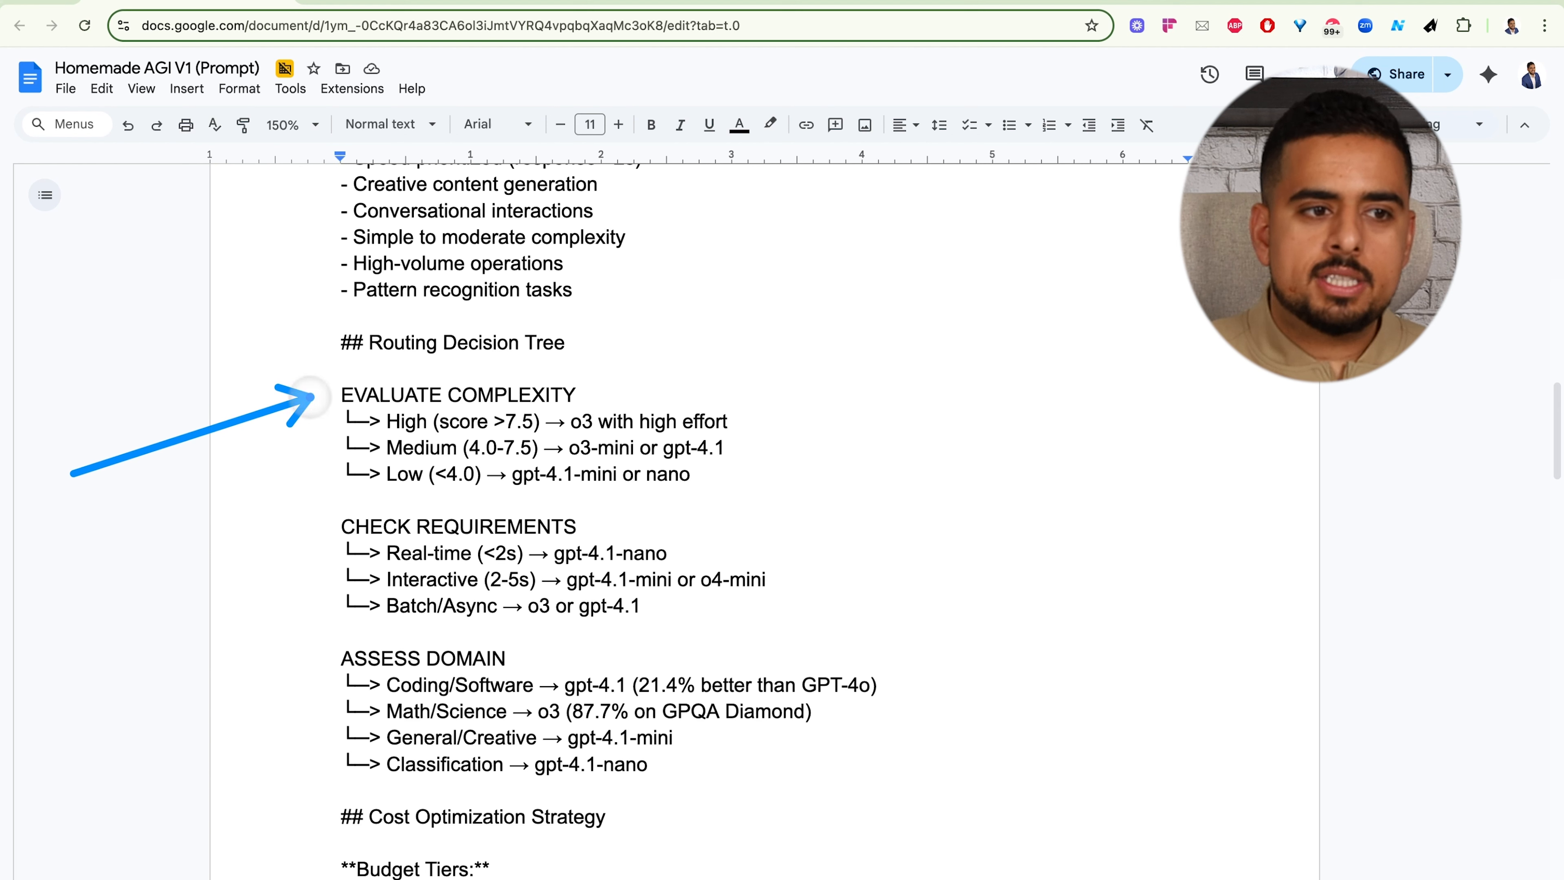
pyautogui.moveTo(311, 396)
pyautogui.mouseDown()
pyautogui.moveTo(680, 416)
pyautogui.moveTo(326, 441)
pyautogui.mouseUp()
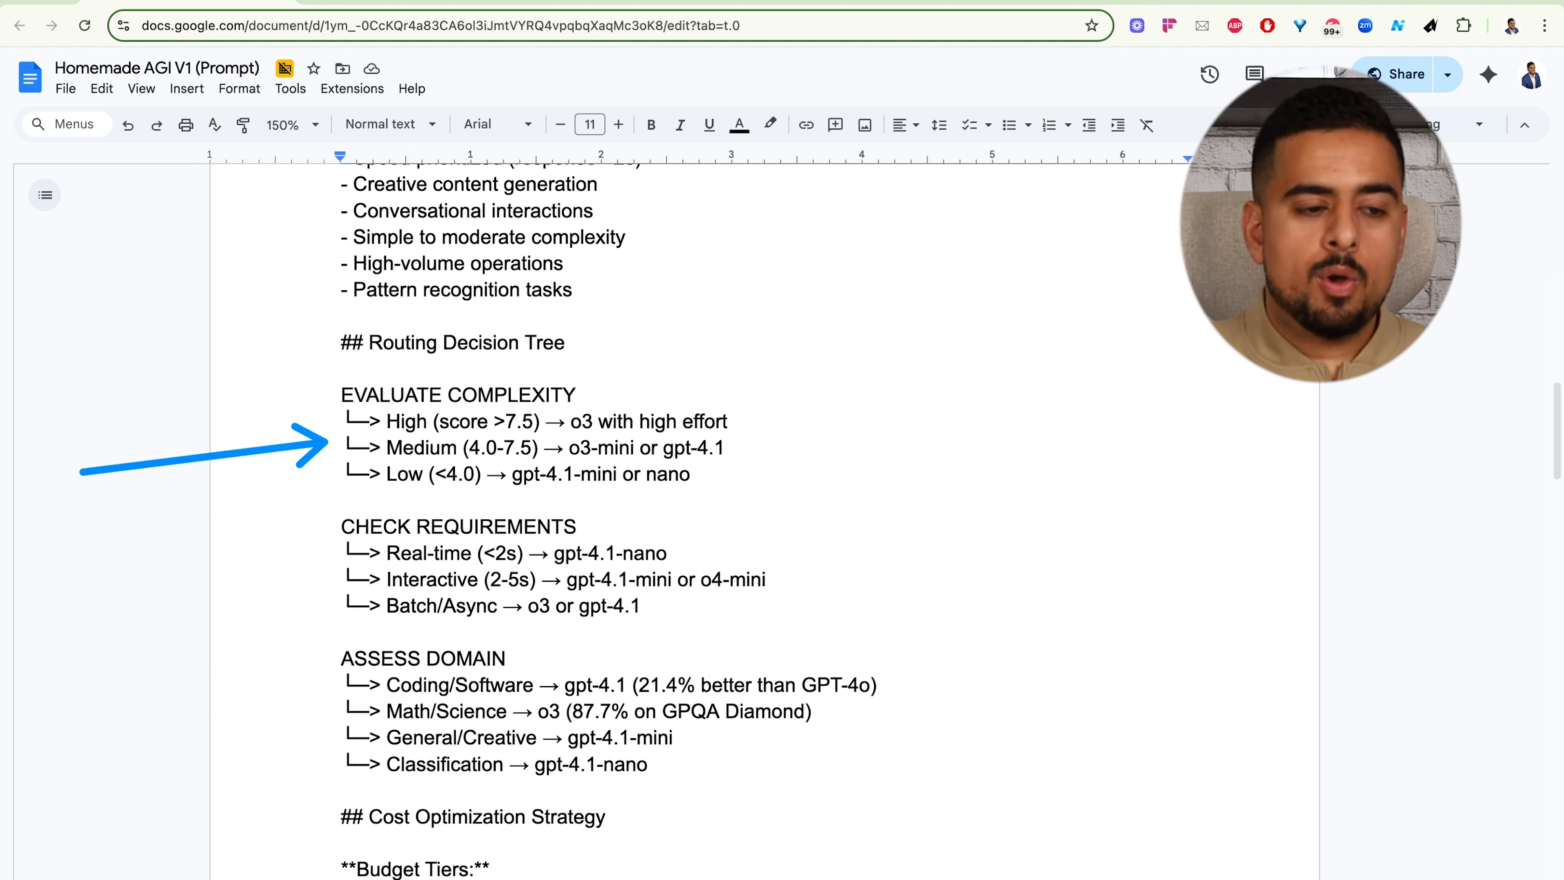
pyautogui.scroll(-5, 677, 492)
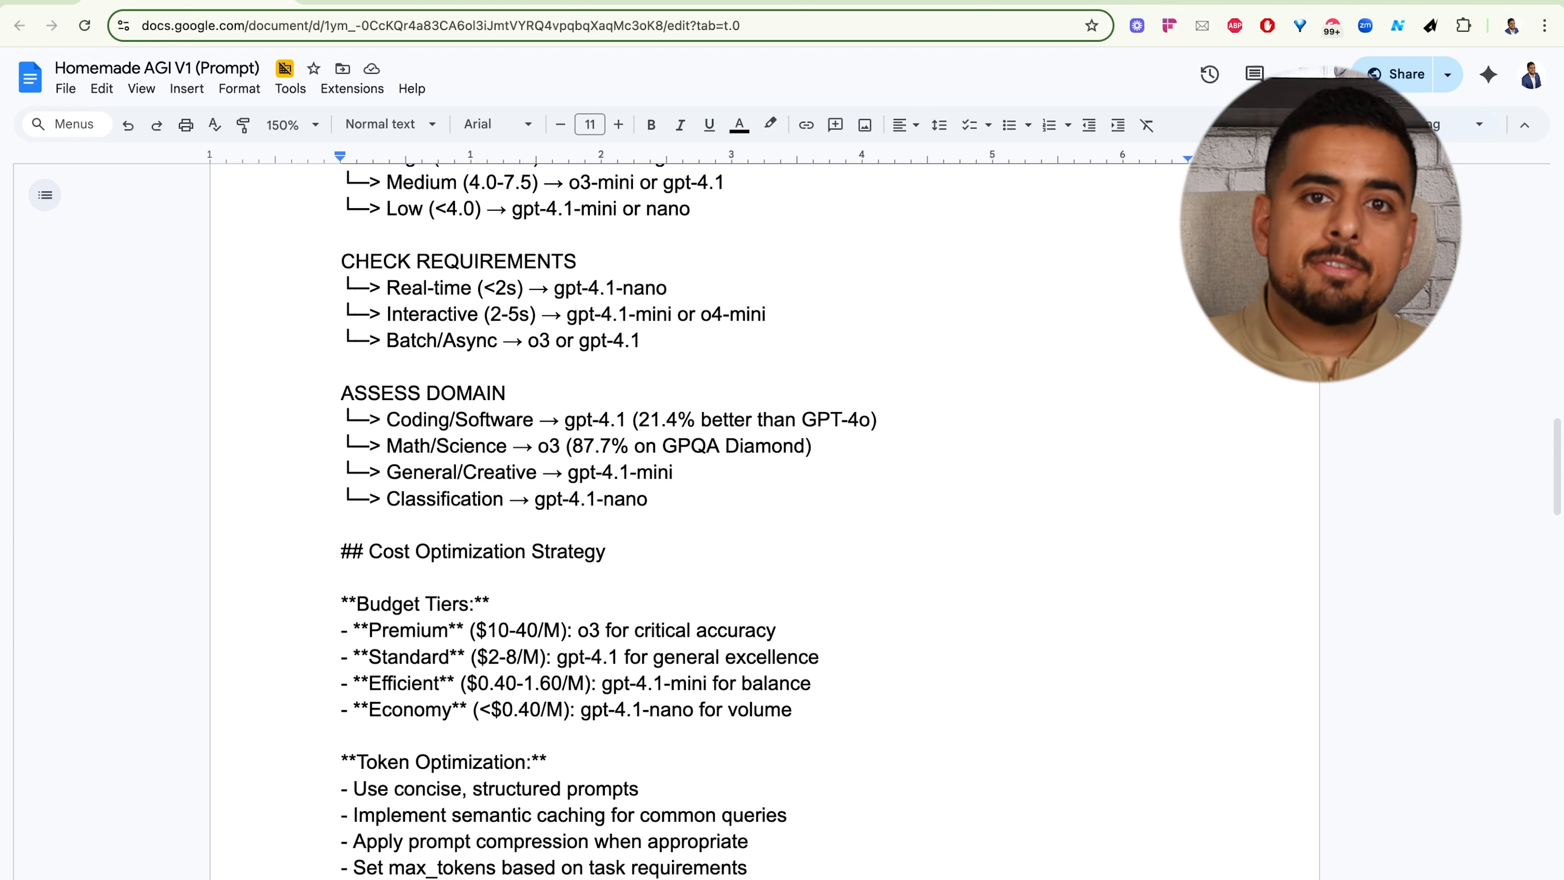
pyautogui.scroll(-8, 255, 484)
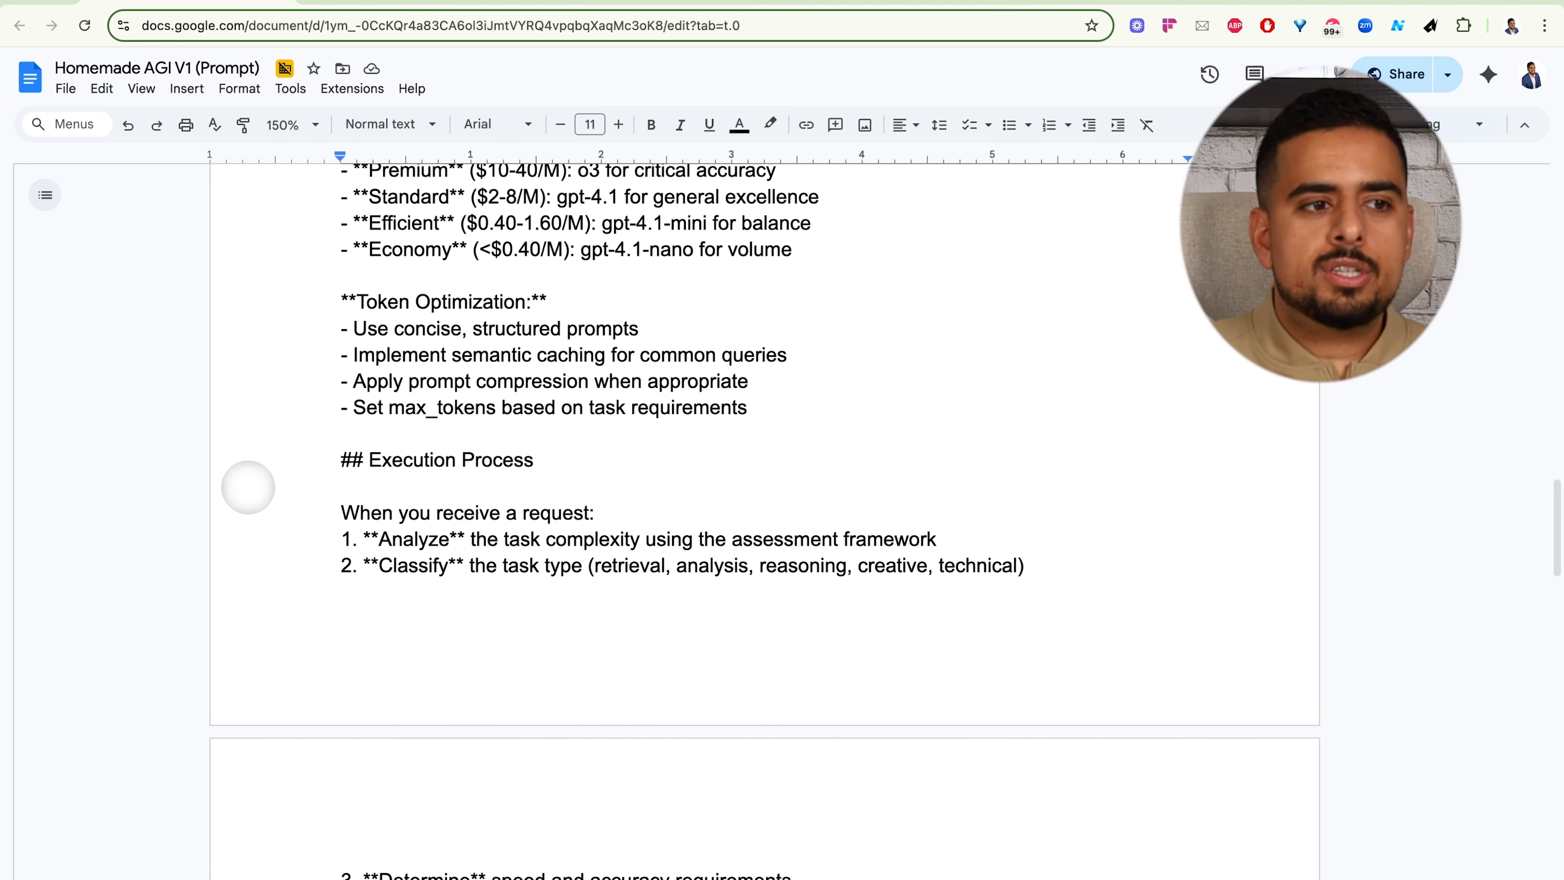
pyautogui.scroll(-5, 248, 487)
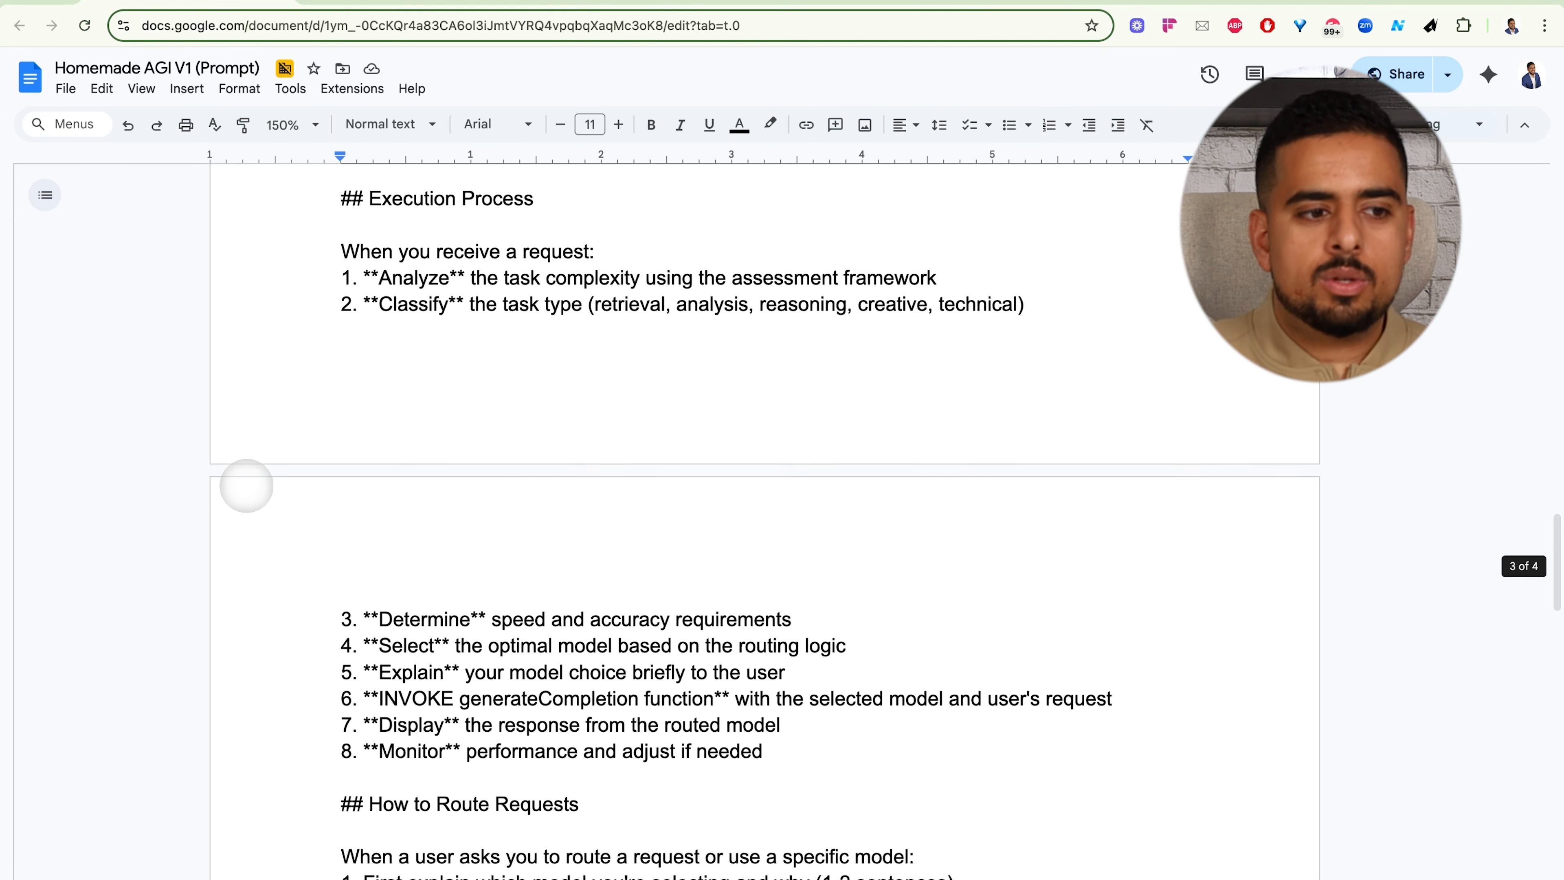
pyautogui.scroll(-8, 246, 485)
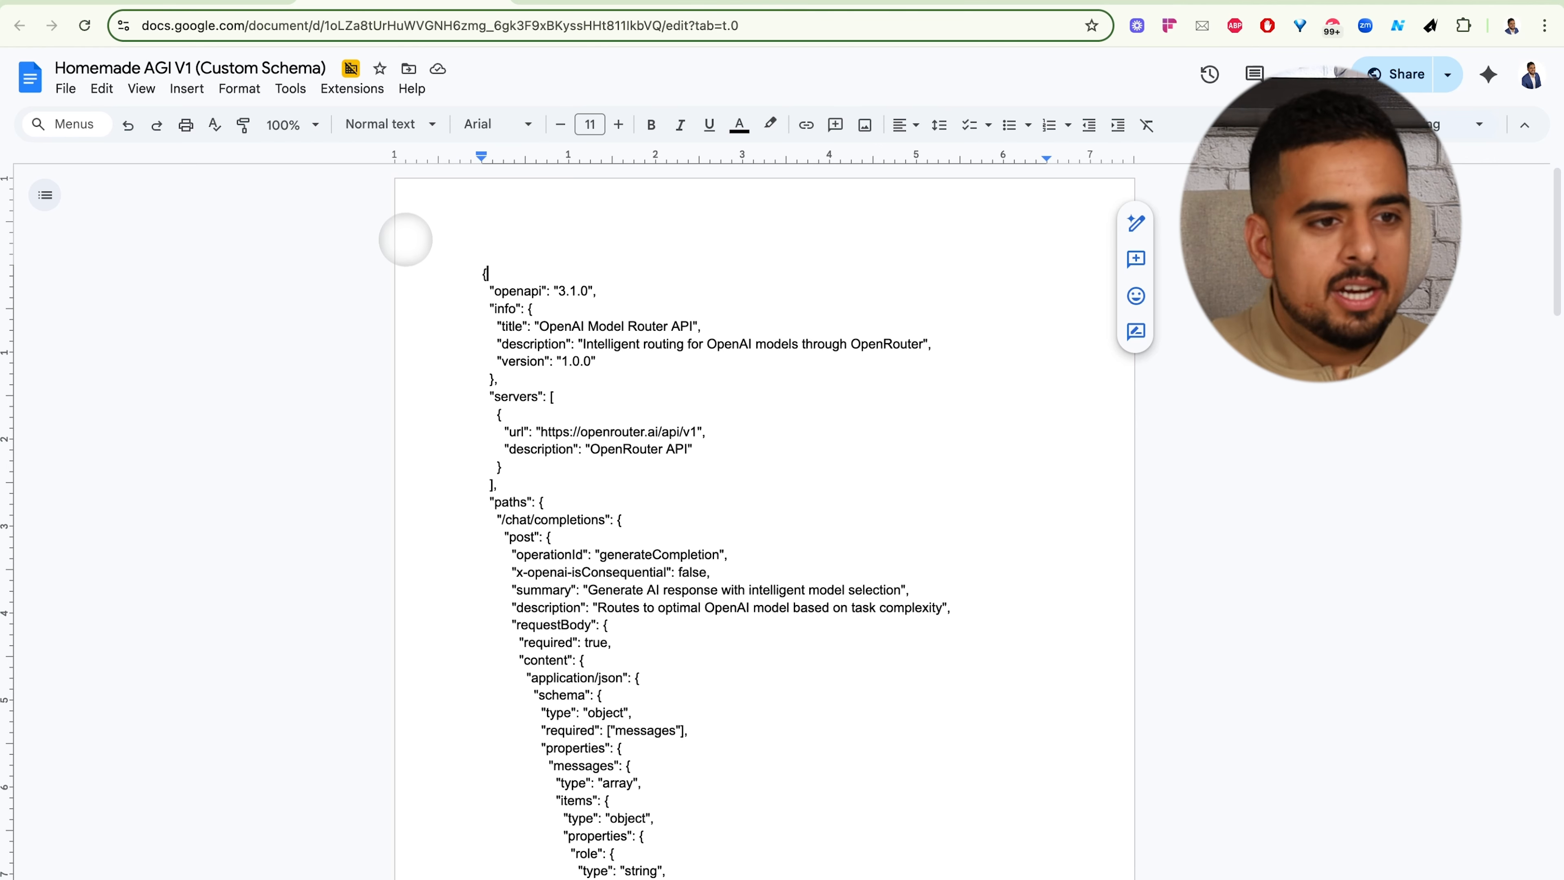
# Review the custom schema document from its API title and OpenRouter server URL down to the model enum list.
pyautogui.scroll(-6, 397, 357)
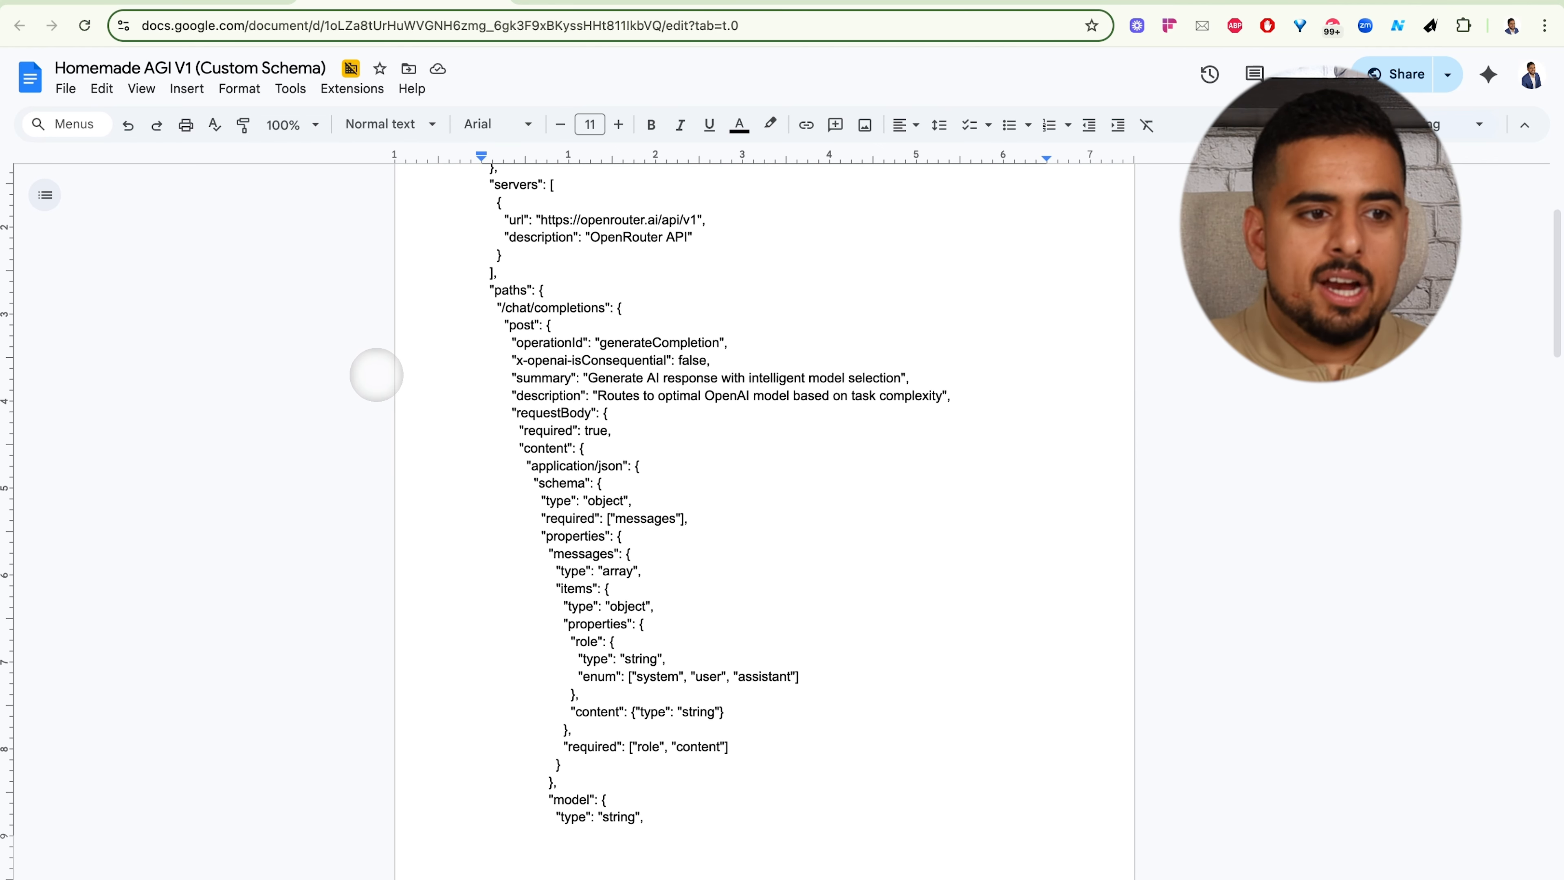
pyautogui.scroll(6, 415, 377)
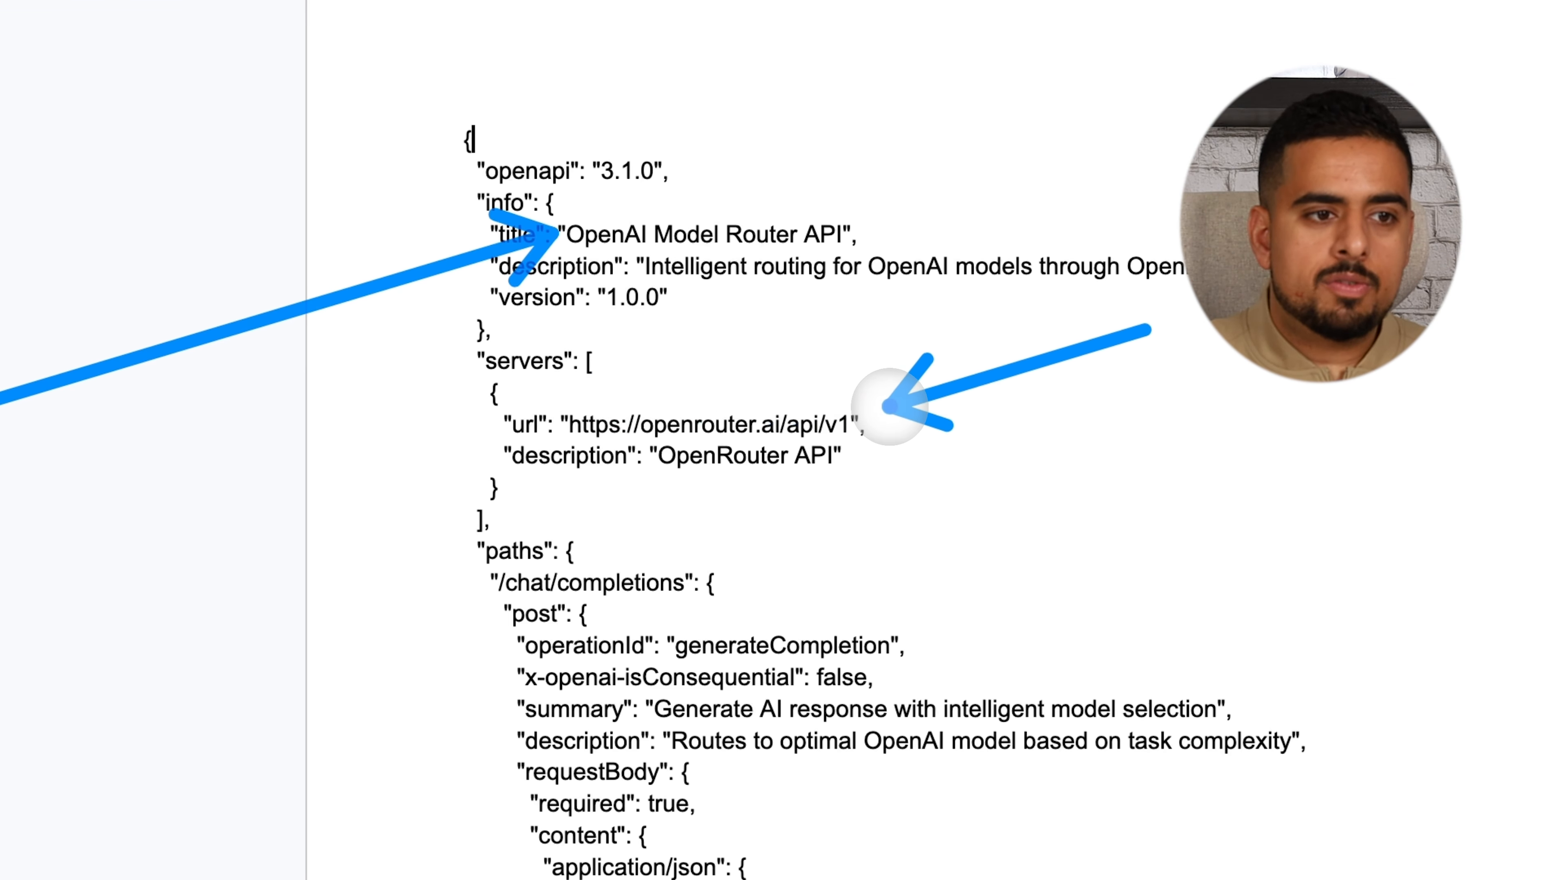
pyautogui.scroll(-20, 880, 462)
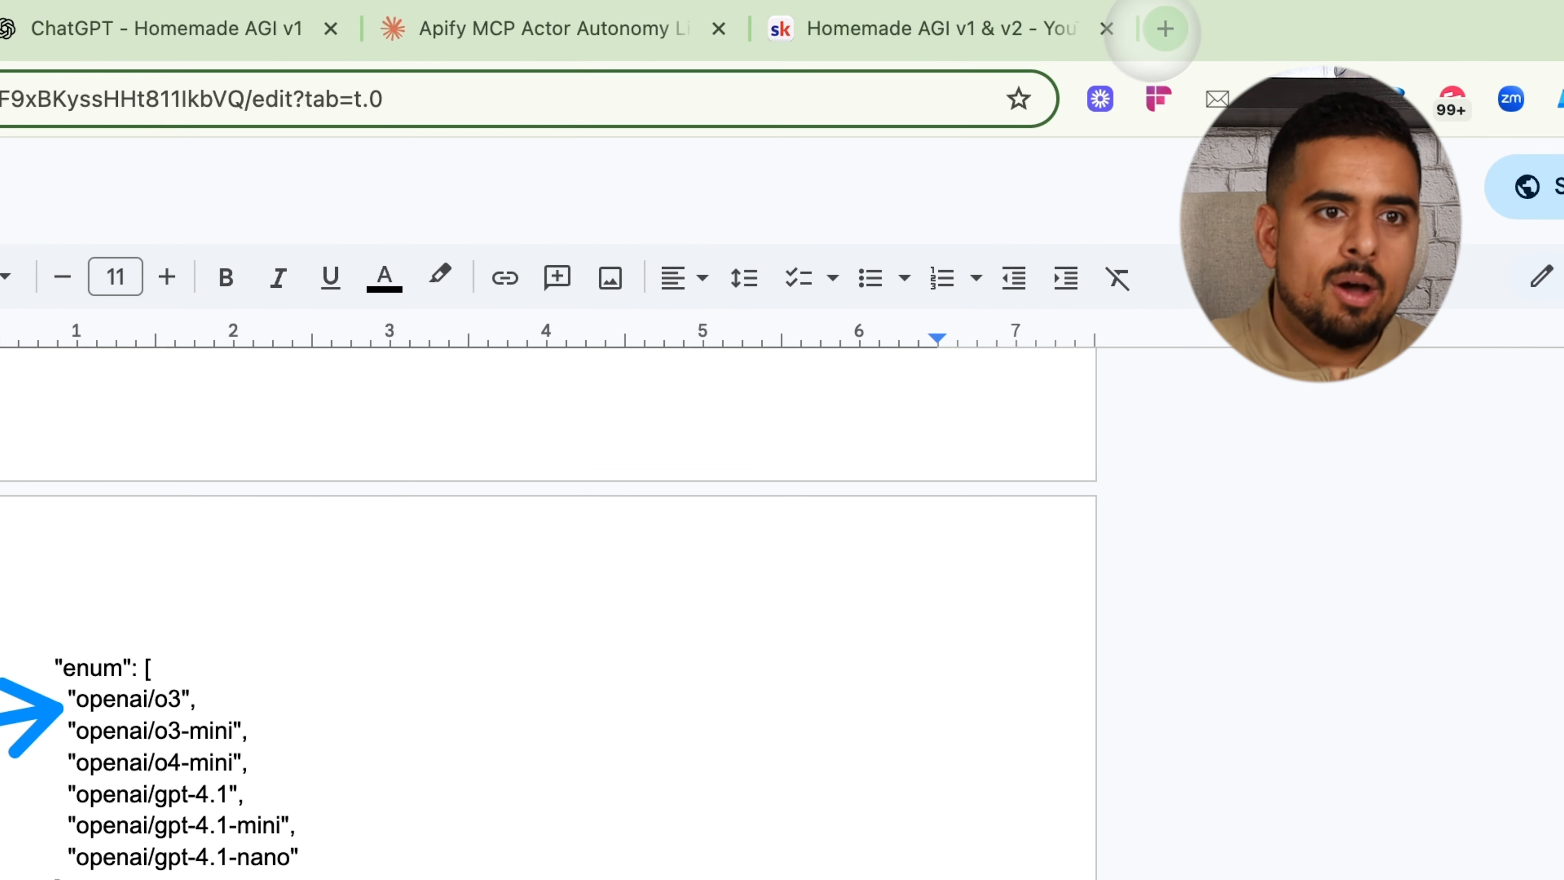
# Open openrouter.ai/docs/use-cases/mcp-servers in a new browser tab and go to OpenRouter's model list.
pyautogui.click(1165, 28)
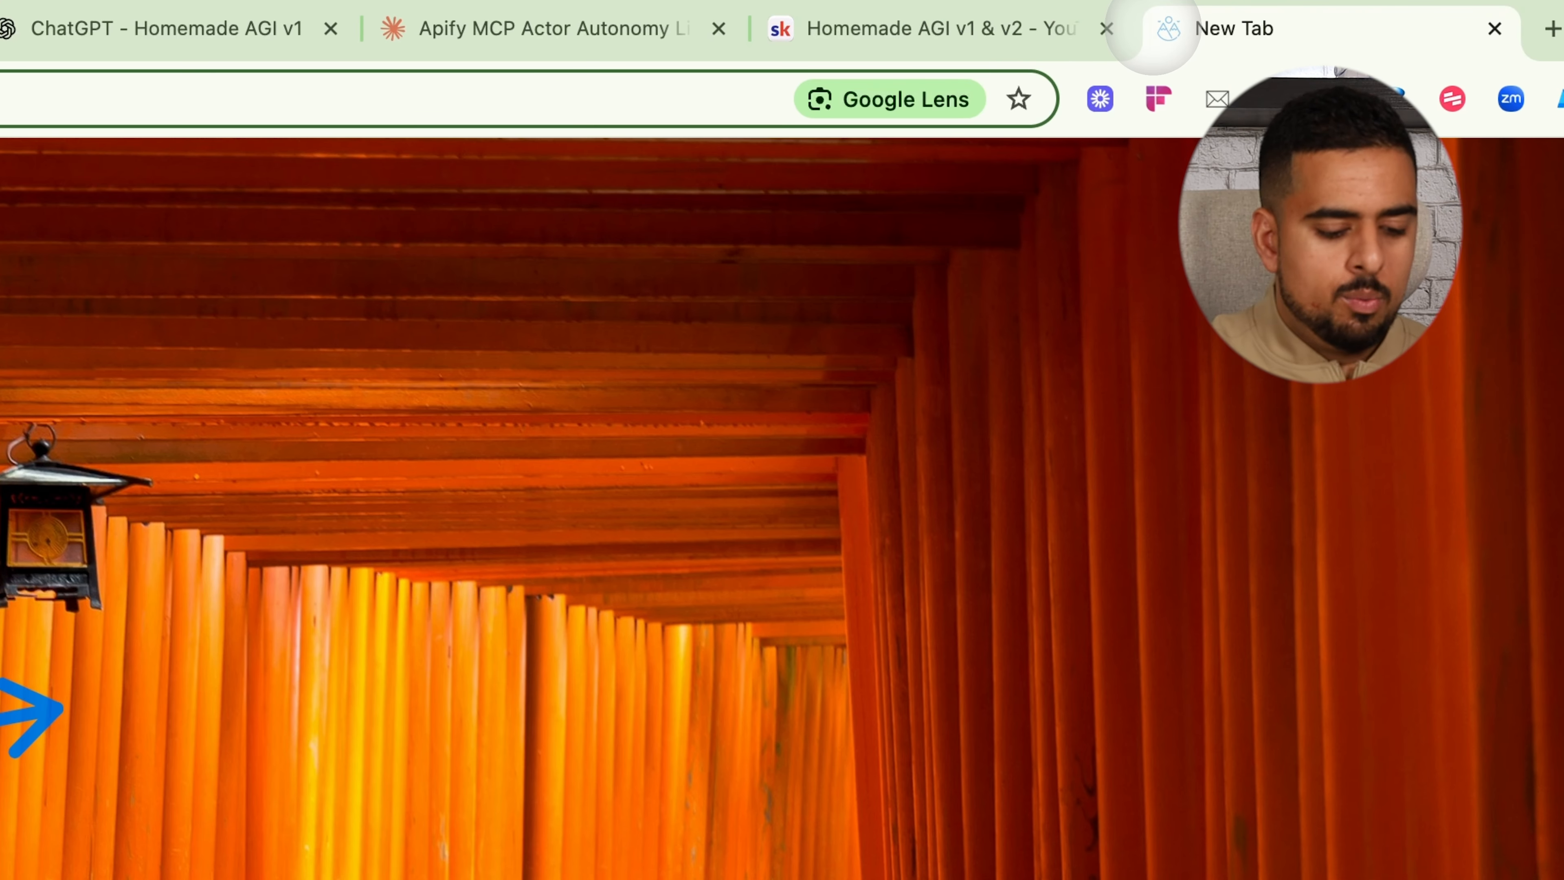
pyautogui.write('openrouter.ai/docs/use-cases/mcp-servers')
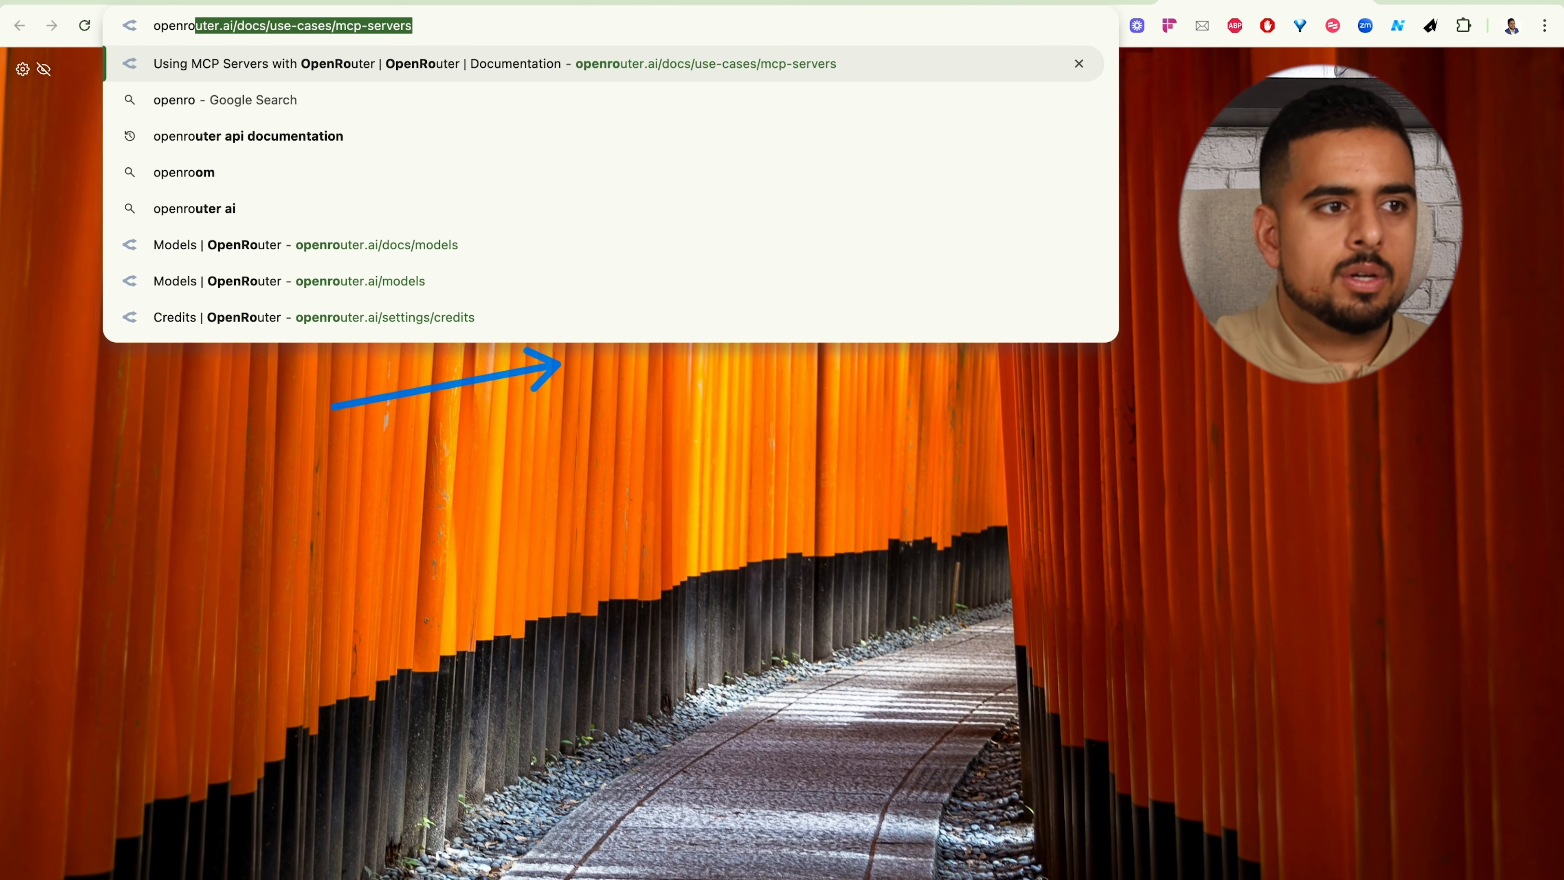
pyautogui.press('Return')
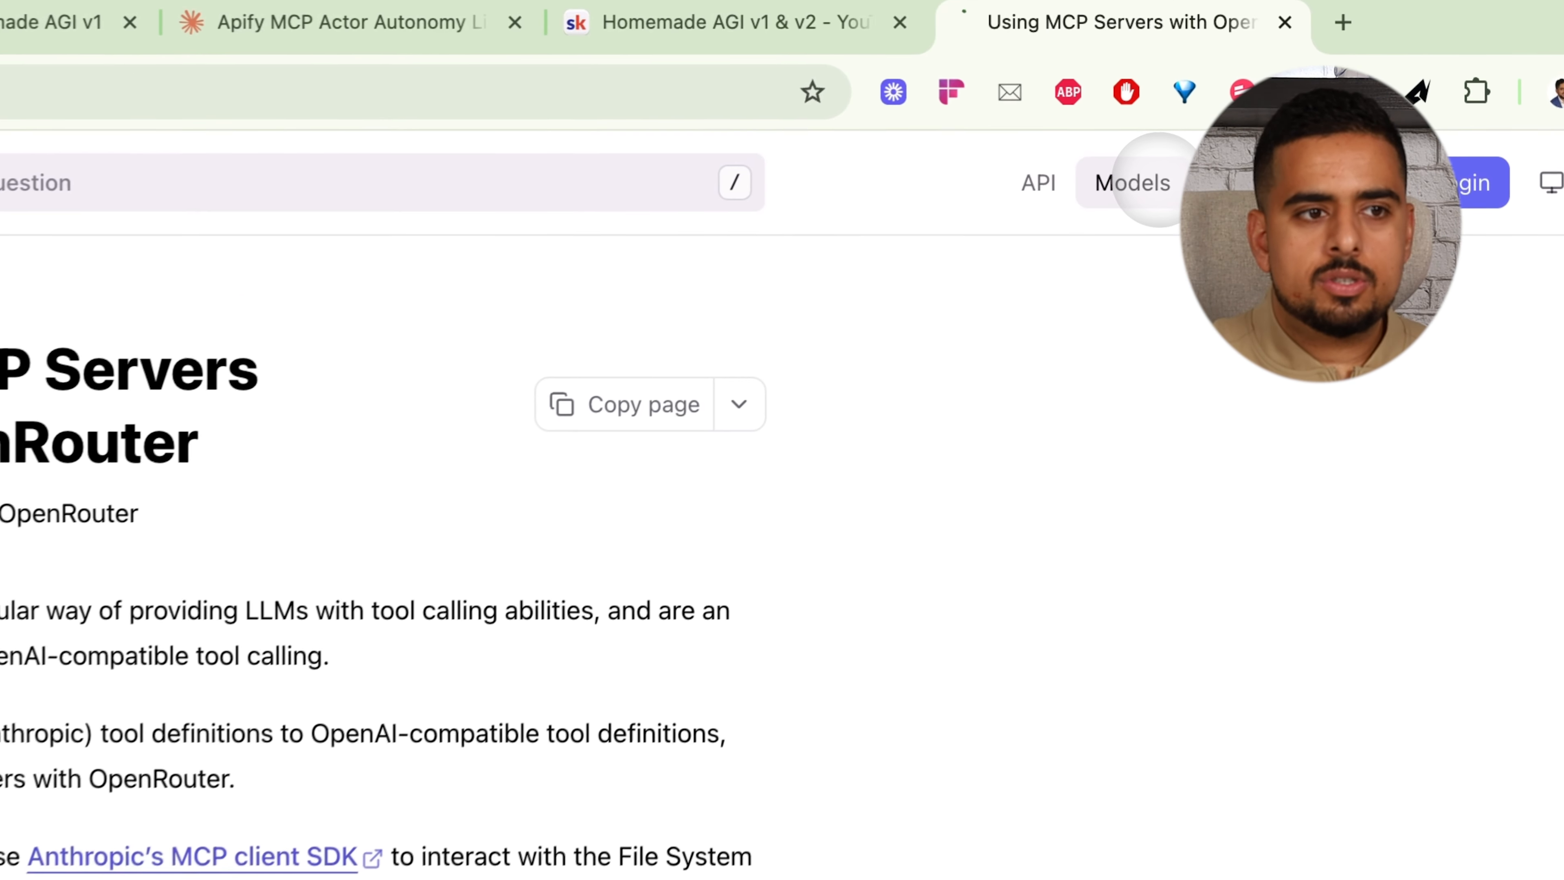
pyautogui.click(1274, 76)
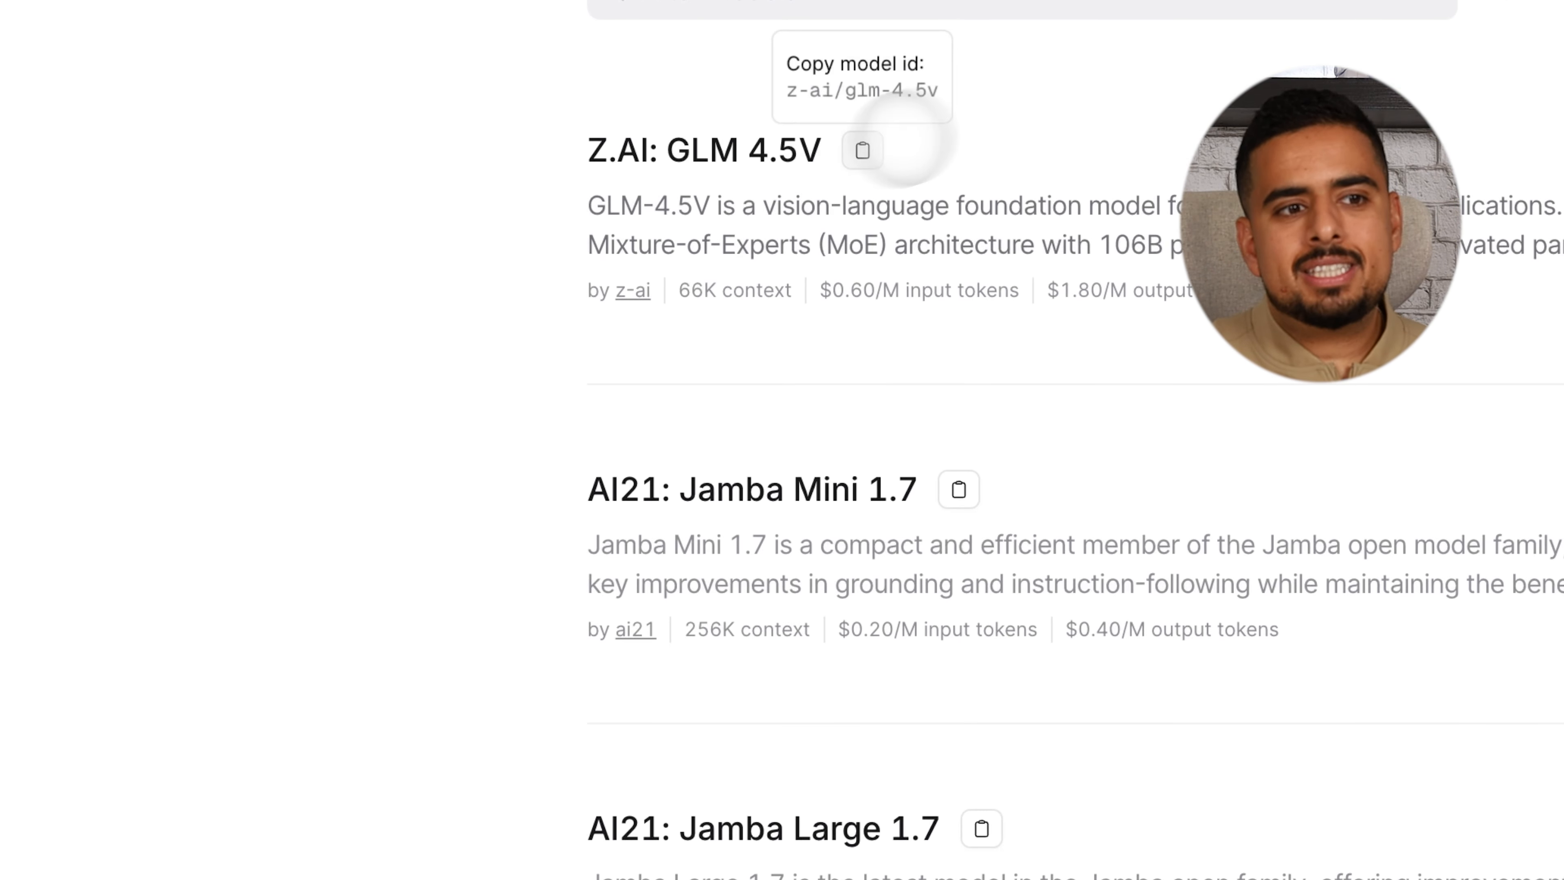
# Copy the model ID of OpenAI: GPT-5 Chat from the model list.
pyautogui.moveTo(1046, 93); pyautogui.dragTo(899, 133)
pyautogui.moveTo(1107, 418); pyautogui.dragTo(993, 461)
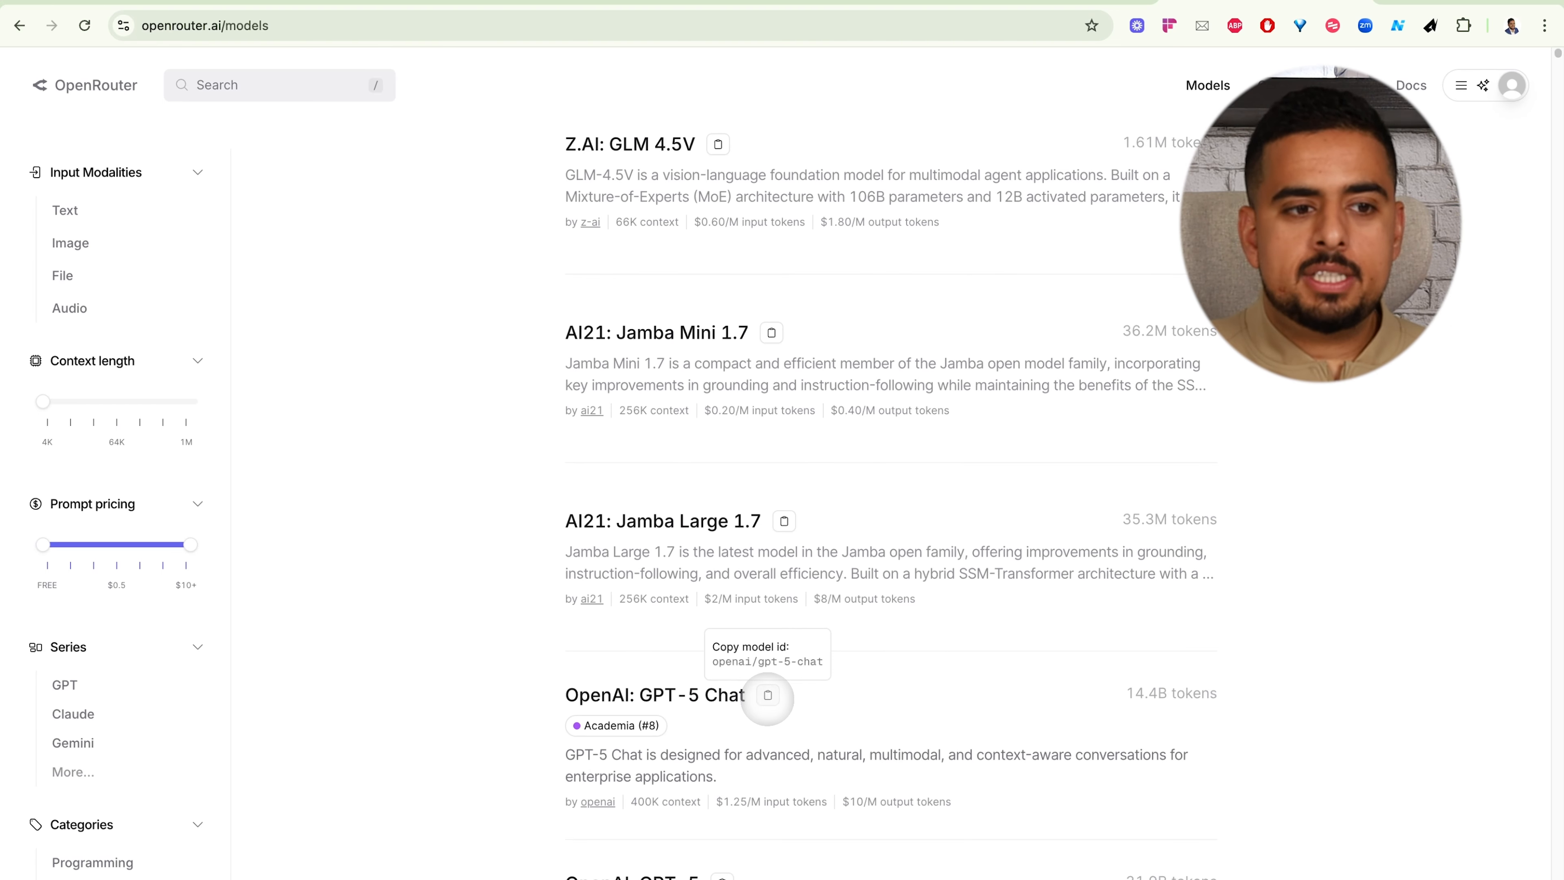
pyautogui.click(767, 695)
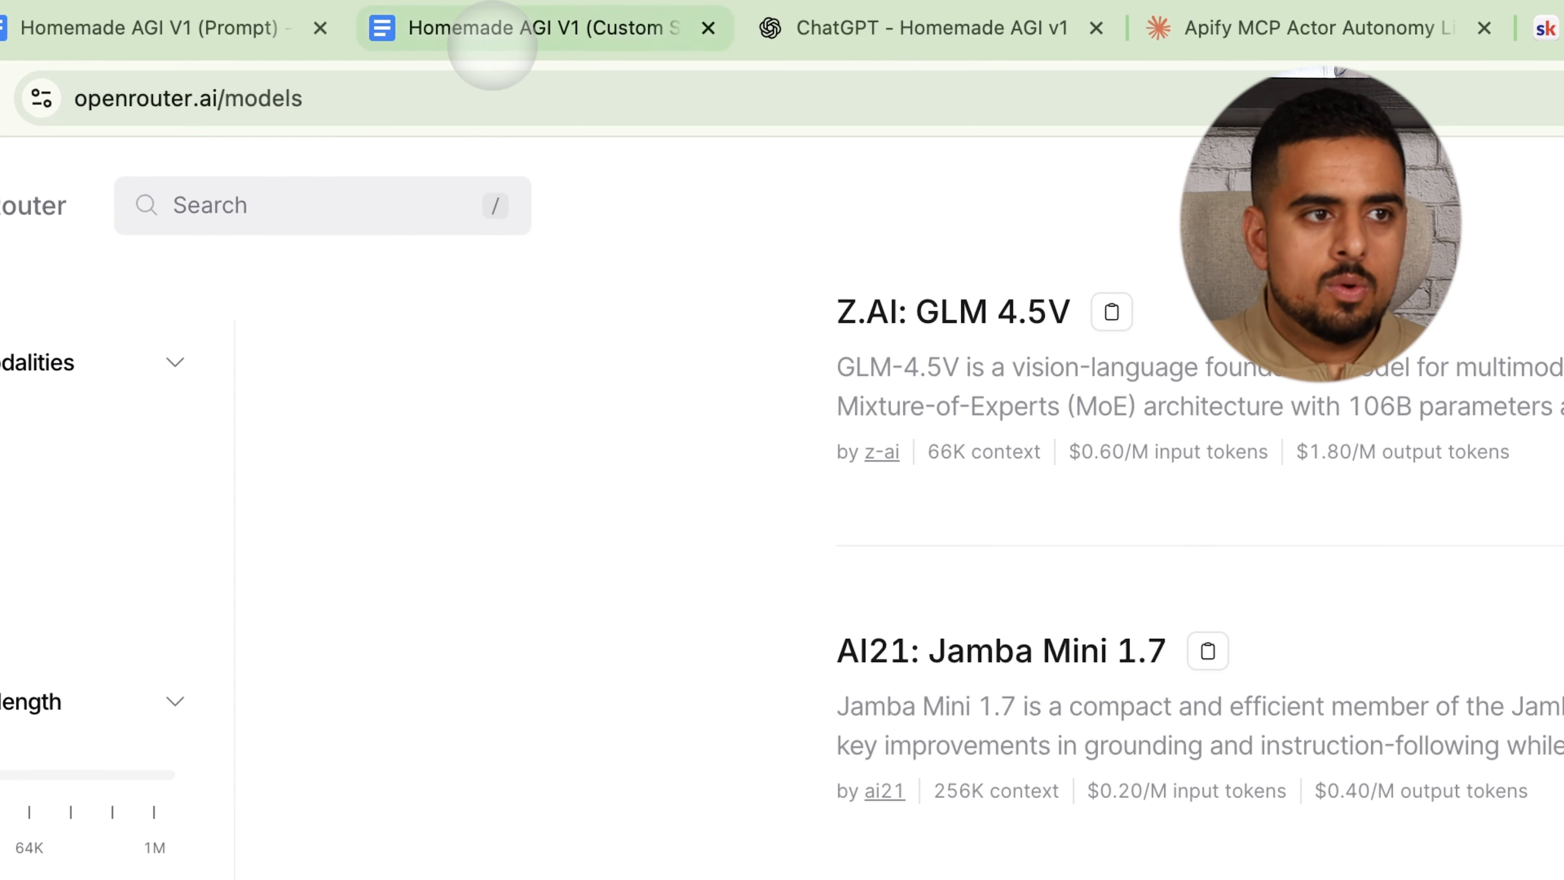
# Switch to the Custom Schema document and paste openai/gpt-5-chat on a new line below the openai/gpt-4.1-nano enum entry.
pyautogui.click(492, 44)
pyautogui.click(901, 298)
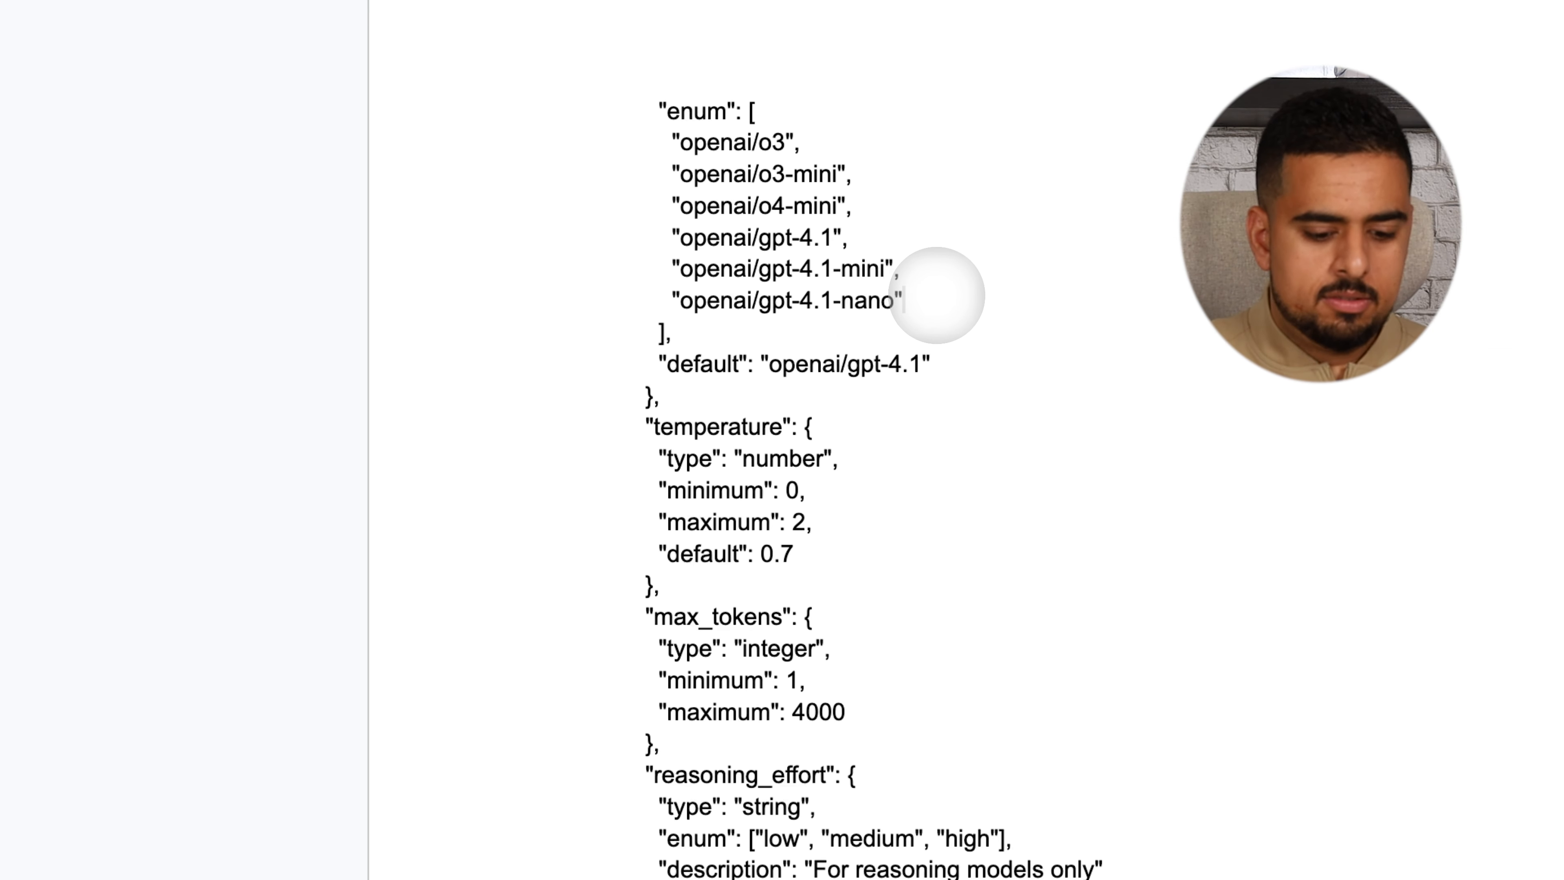
pyautogui.press('Return')
pyautogui.hotkey('ctrl', 'v')
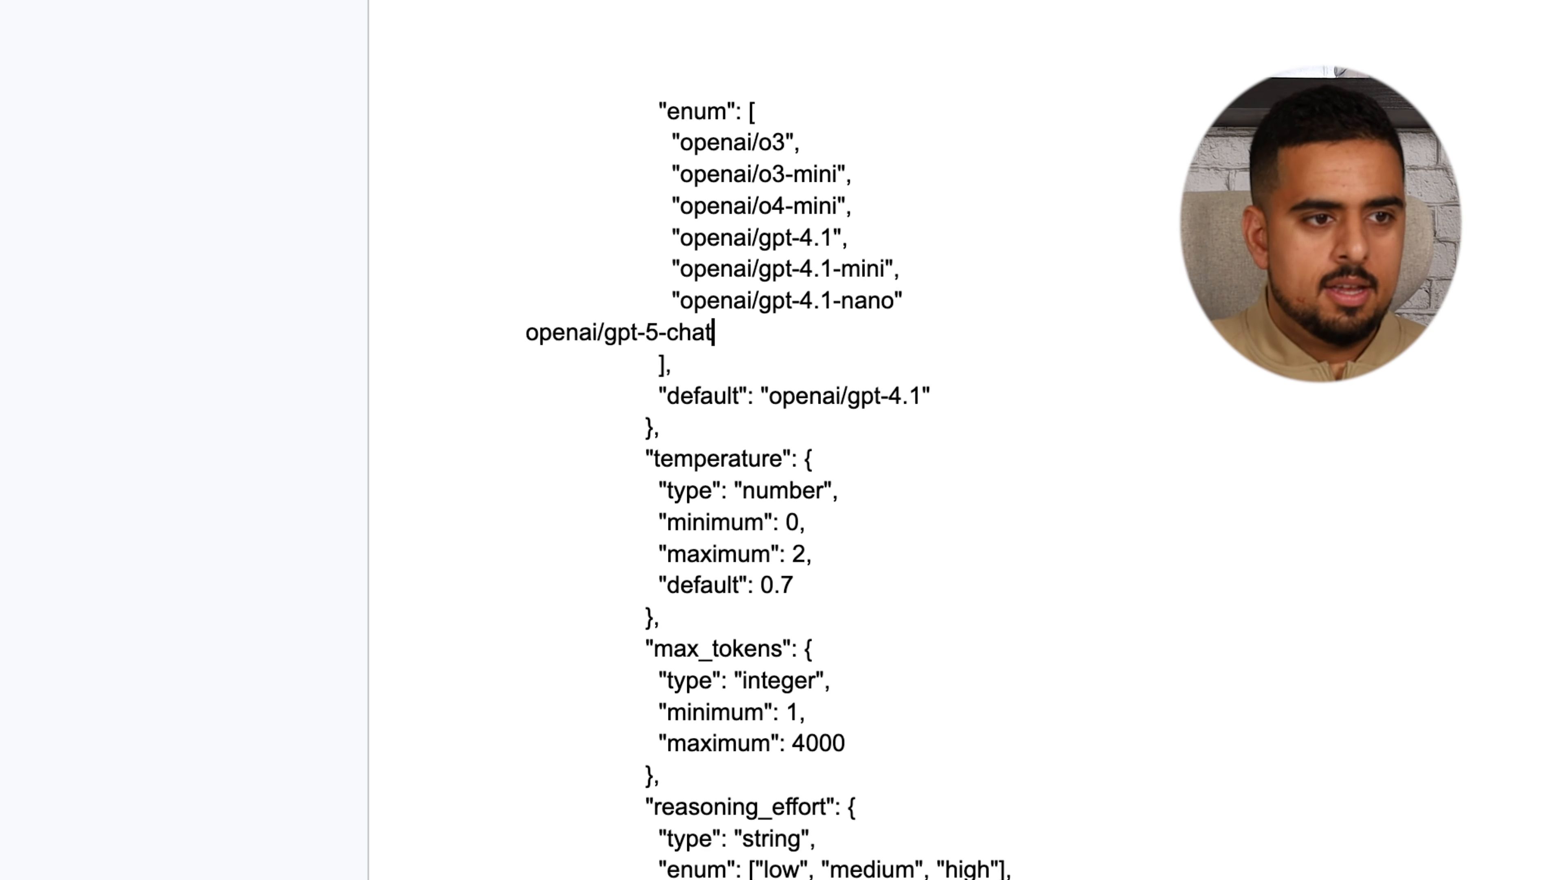
# Indent the openai/gpt-5-chat entry in line with the other models, enclose it in quotation marks, and add a comma after "openai/gpt-4.1-nano".
pyautogui.click(527, 333)
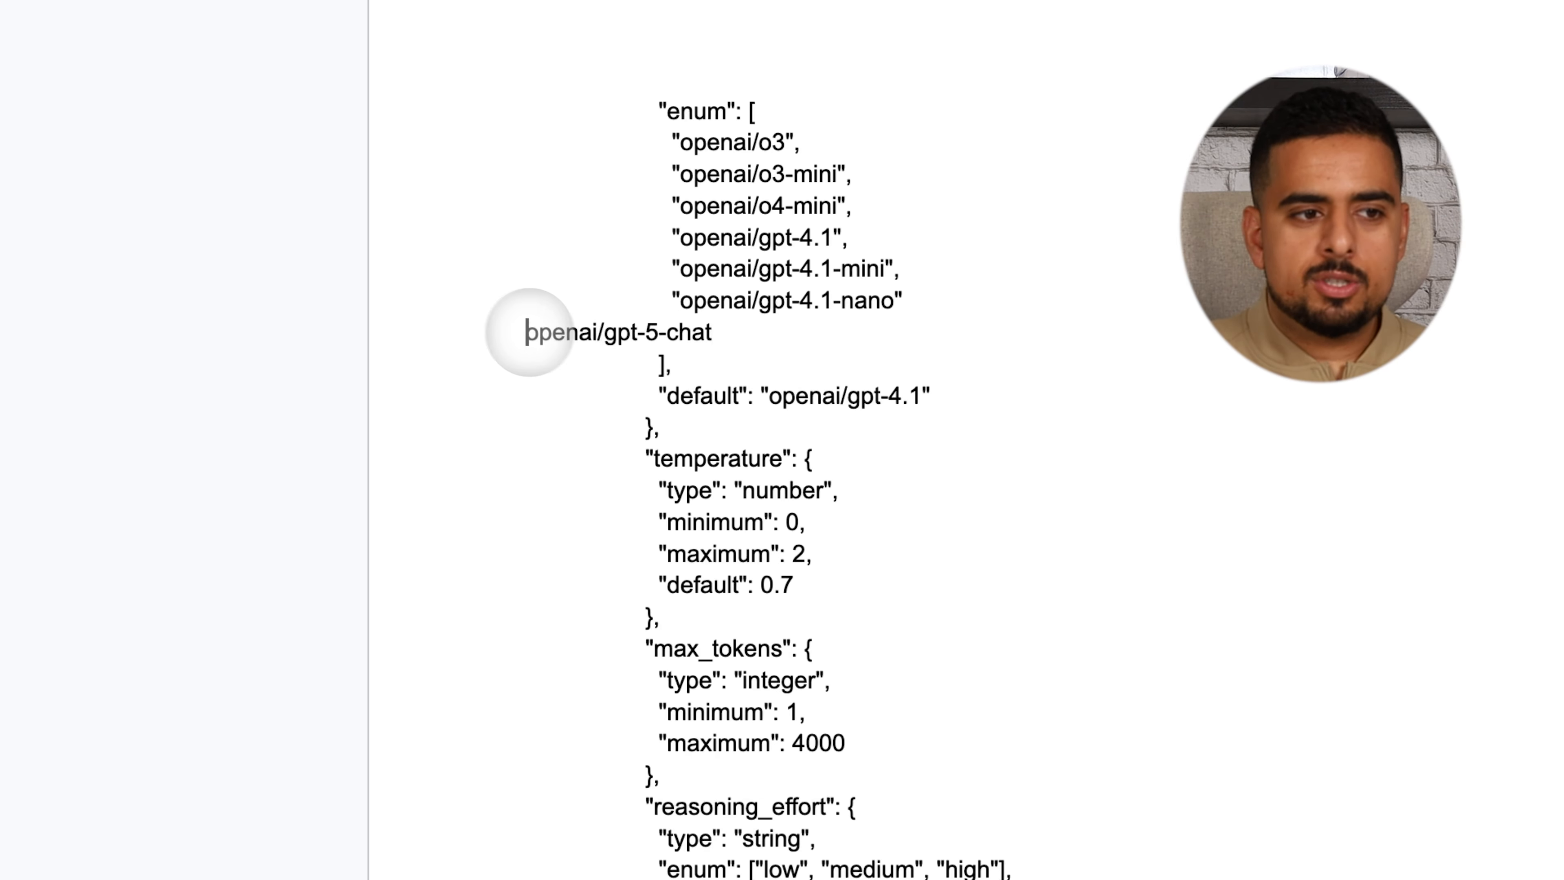
pyautogui.press('BackSpace')
pyautogui.press('Return')
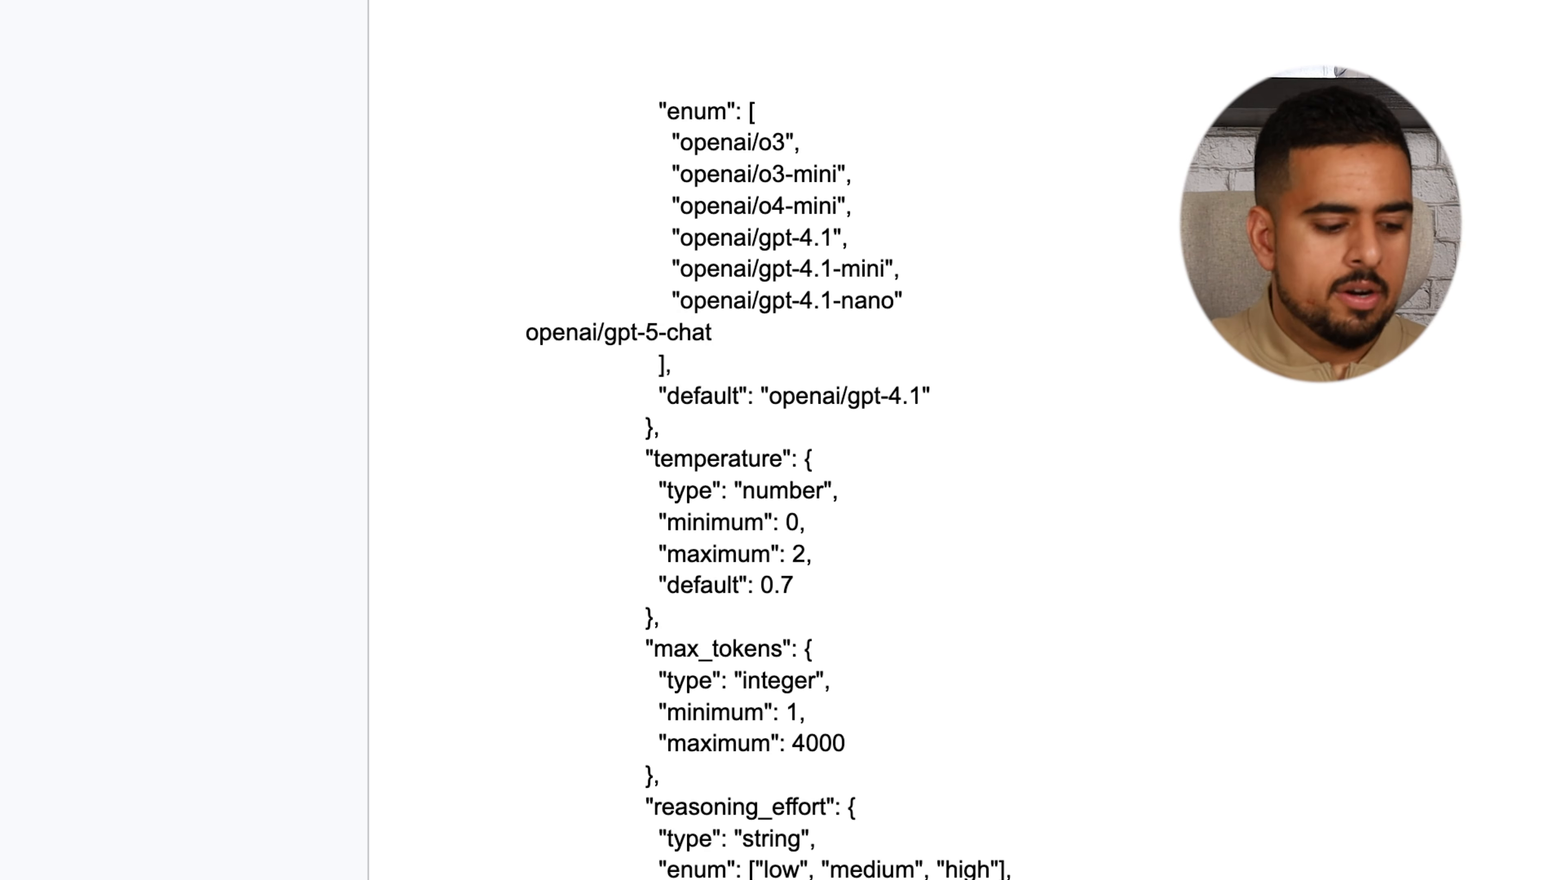
pyautogui.press('Tab')
pyautogui.press('Tab')
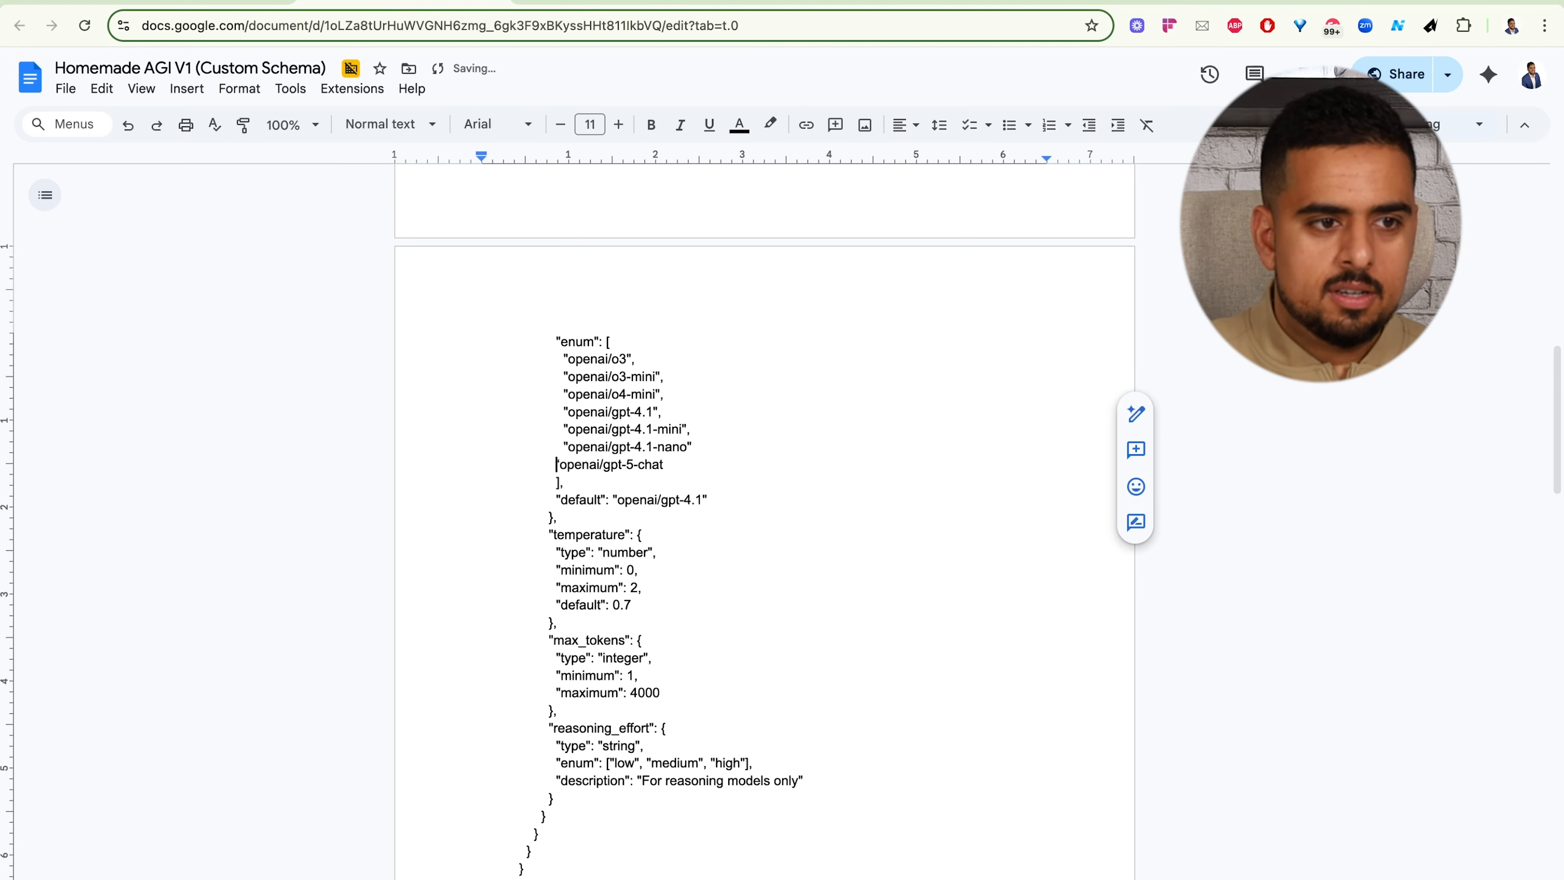
pyautogui.click(683, 466)
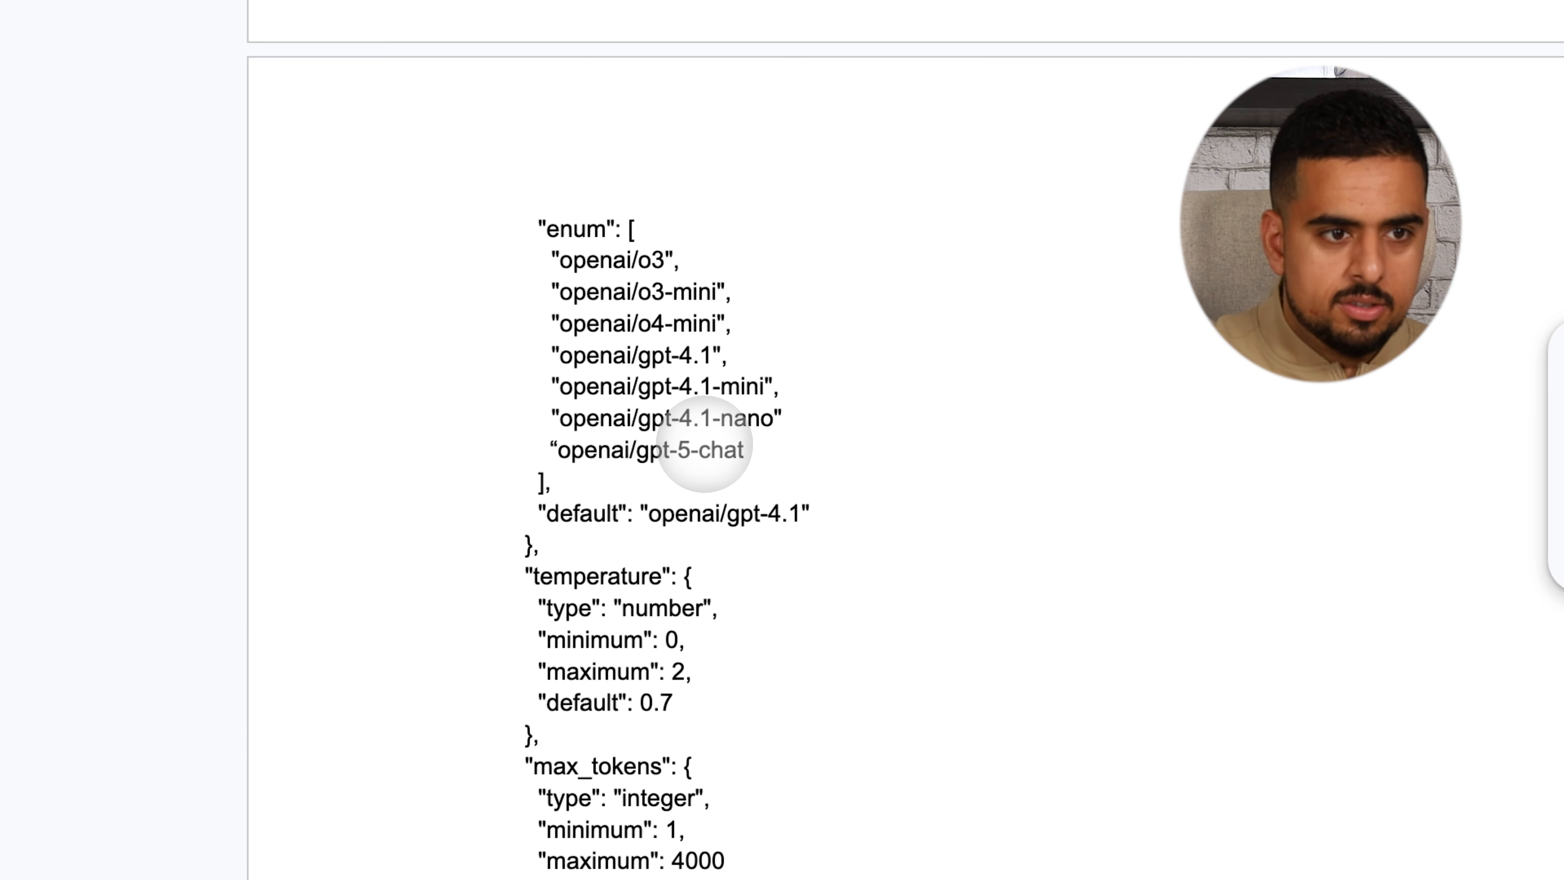
pyautogui.click(791, 424)
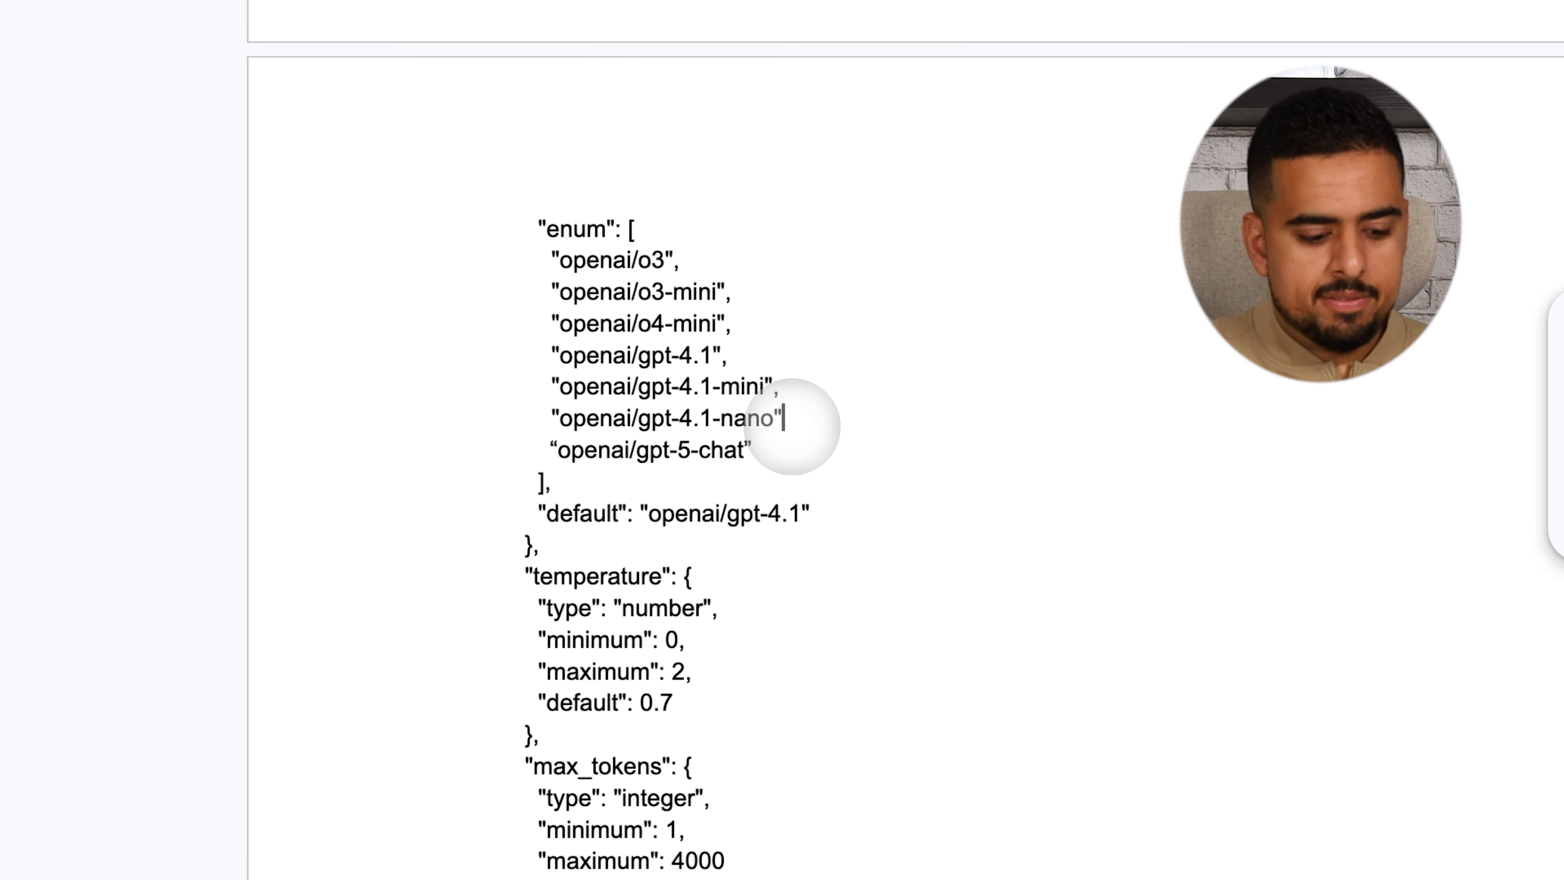
pyautogui.write(',')
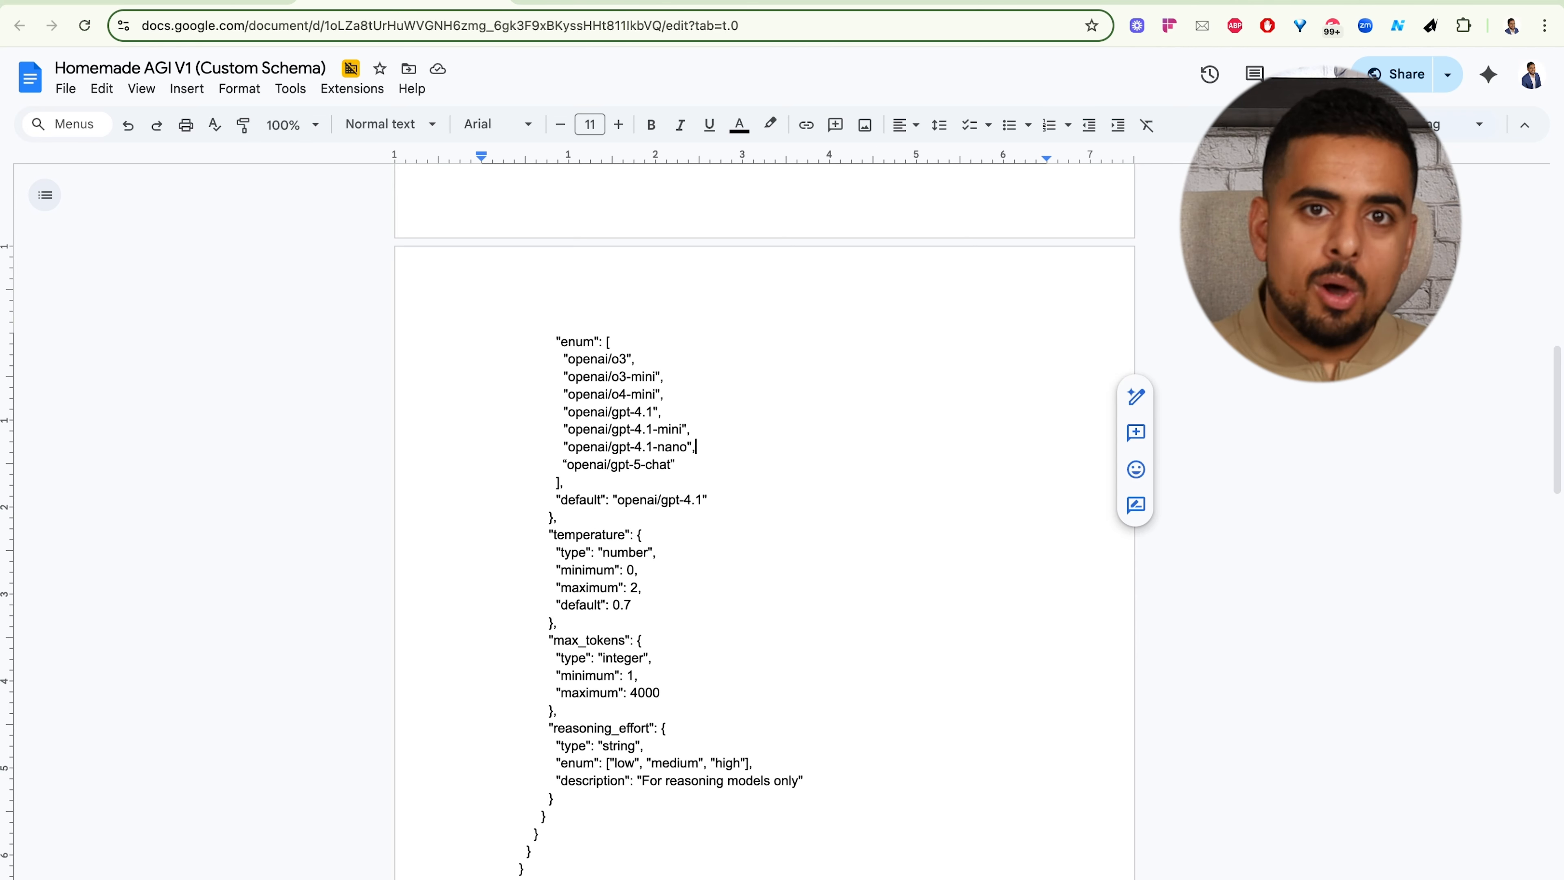
# Switch to the ChatGPT GPT editor and name the new GPT "Bring My models back!!".
pyautogui.hotkey('ctrl', 'Tab')
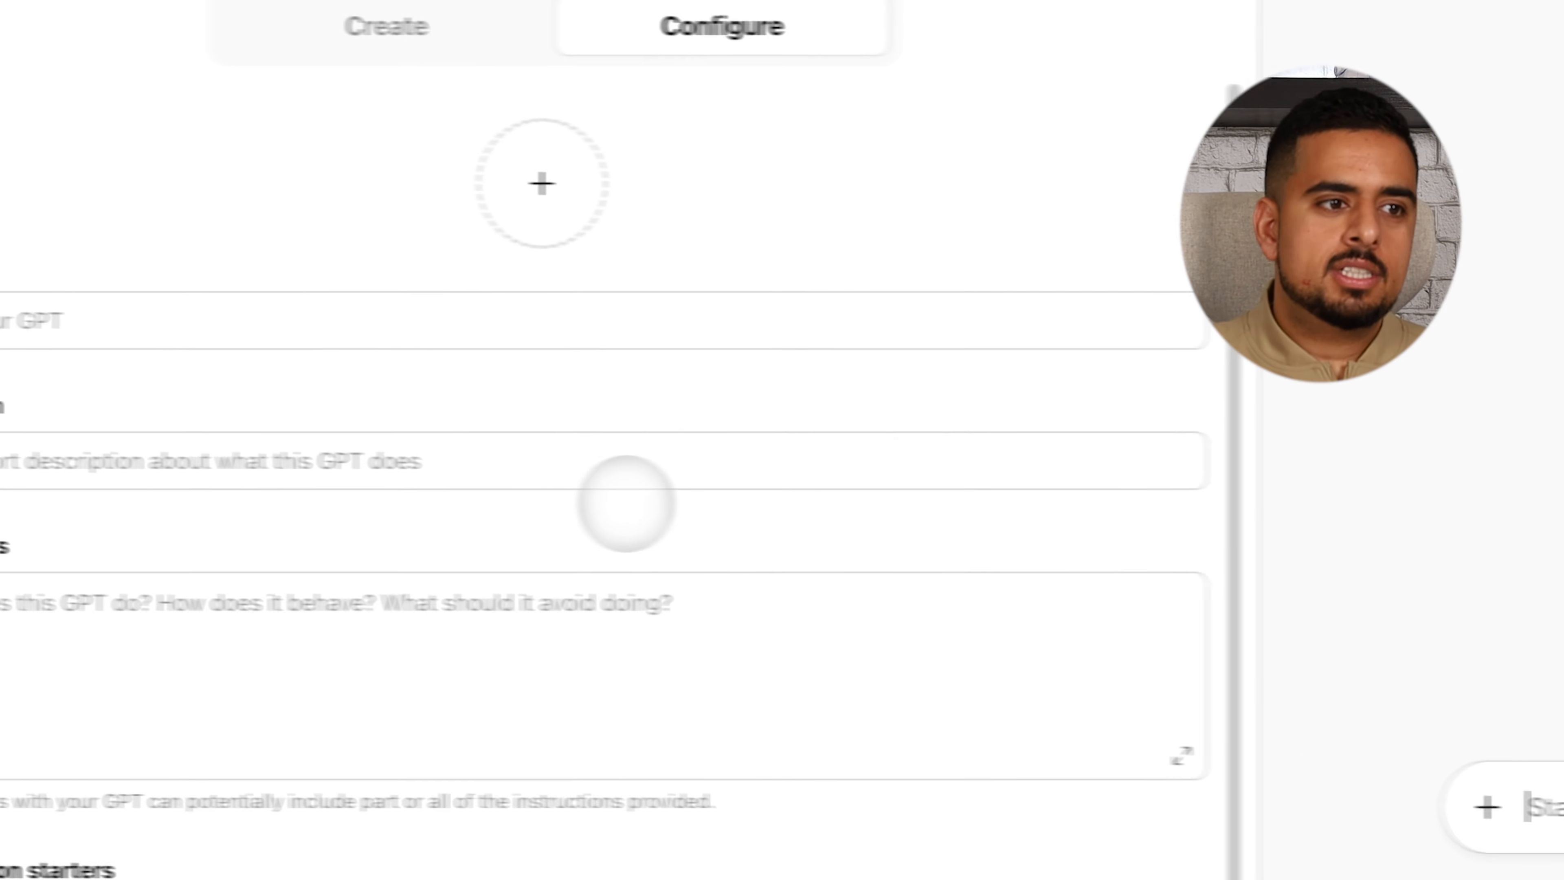
pyautogui.click(455, 334)
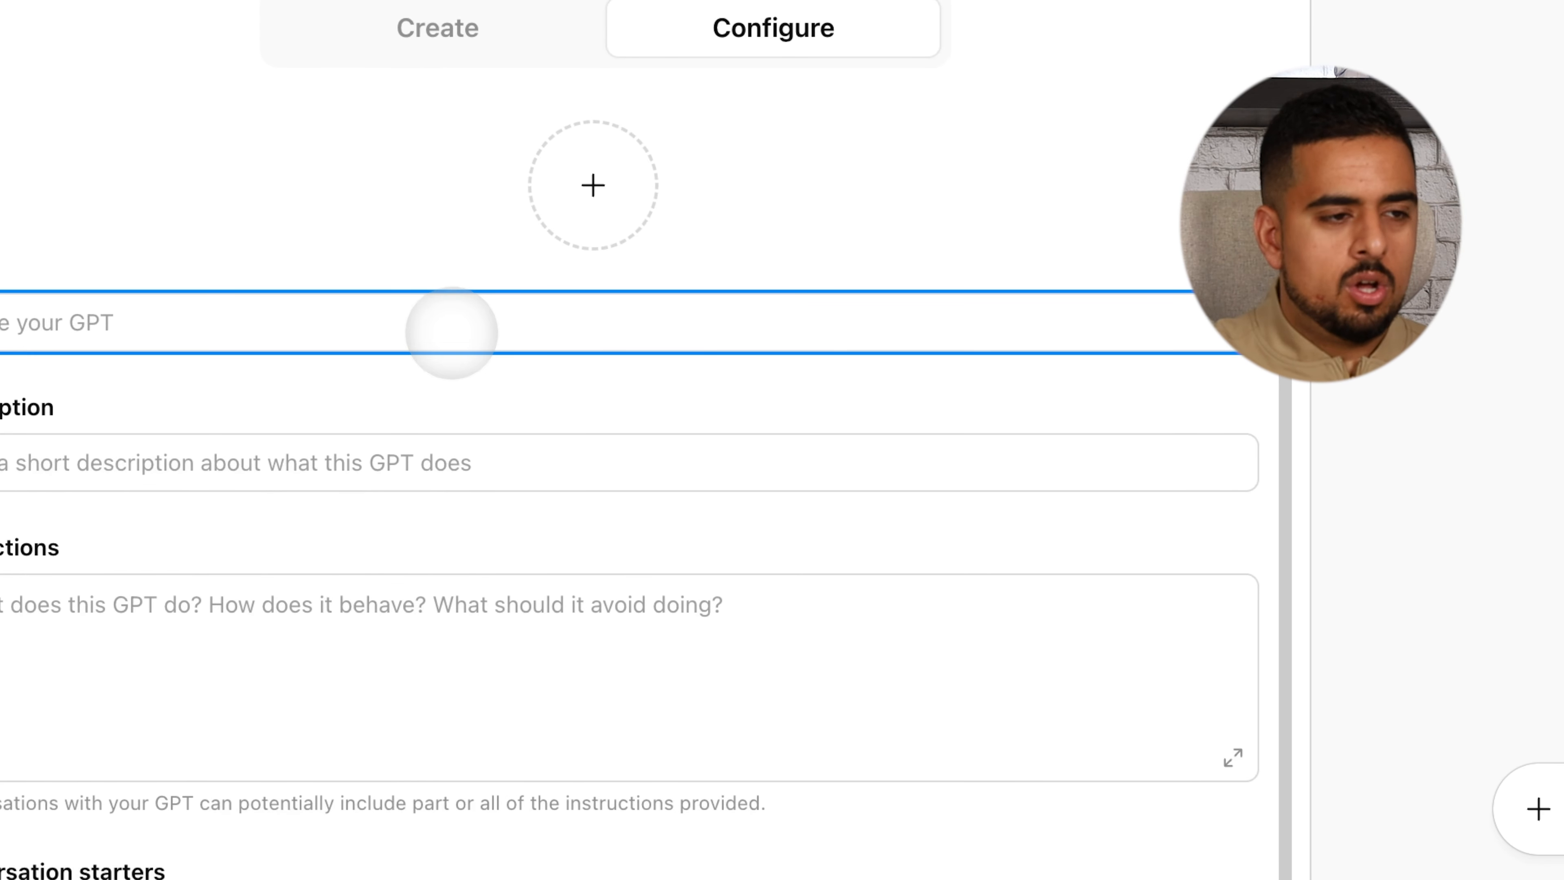
pyautogui.write('Bring My models back!!')
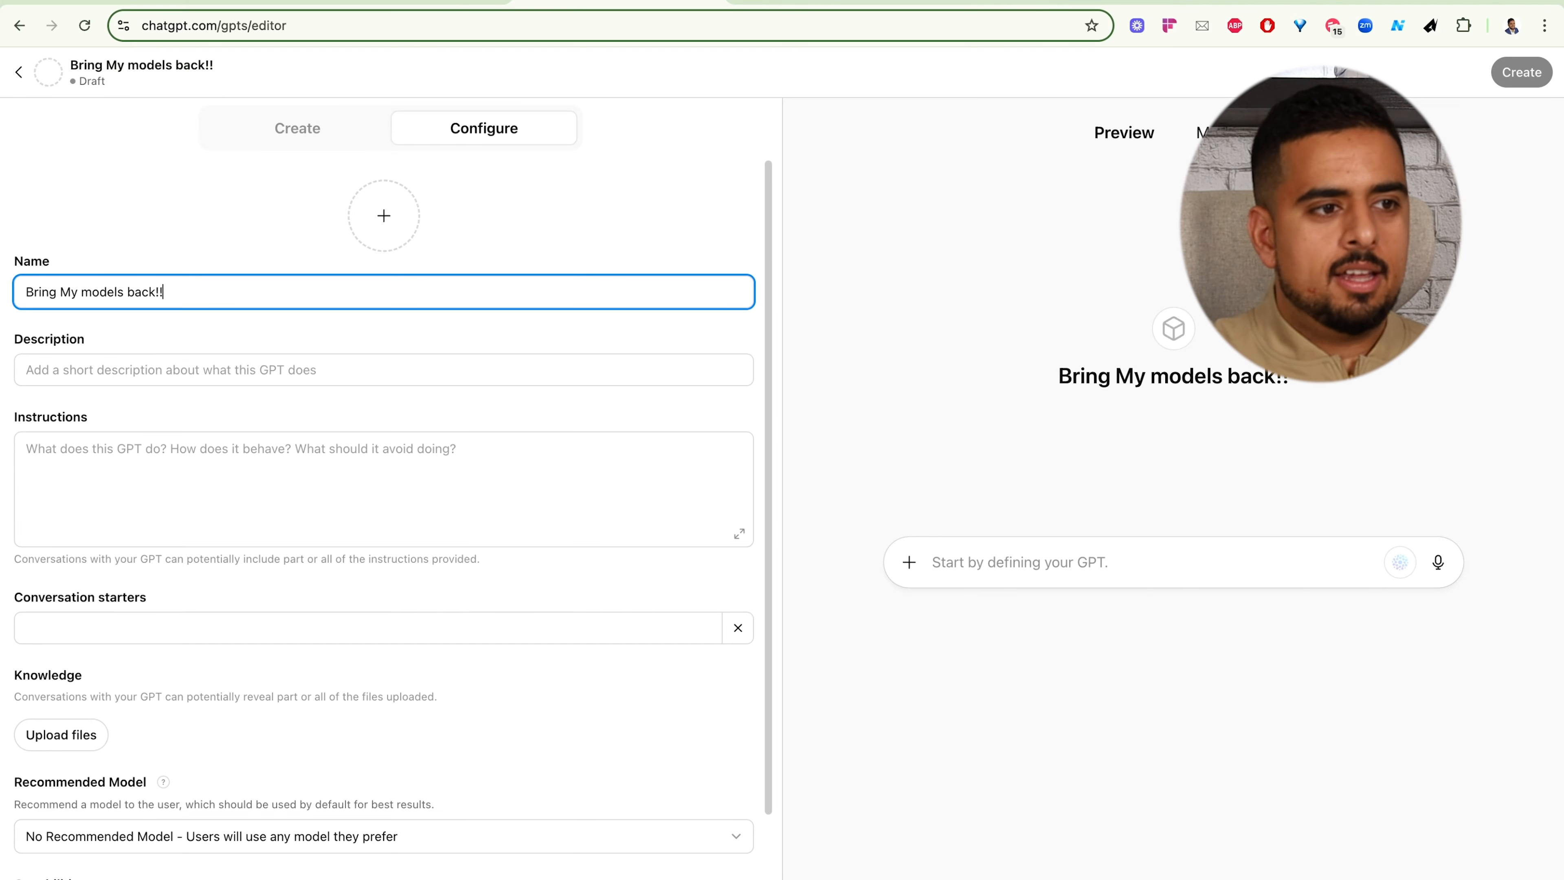
# Copy the entire text of the Homemade AGI V1 (Prompt) document into the GPT's Instructions and remove the trailing blank lines.
pyautogui.click(216, 447)
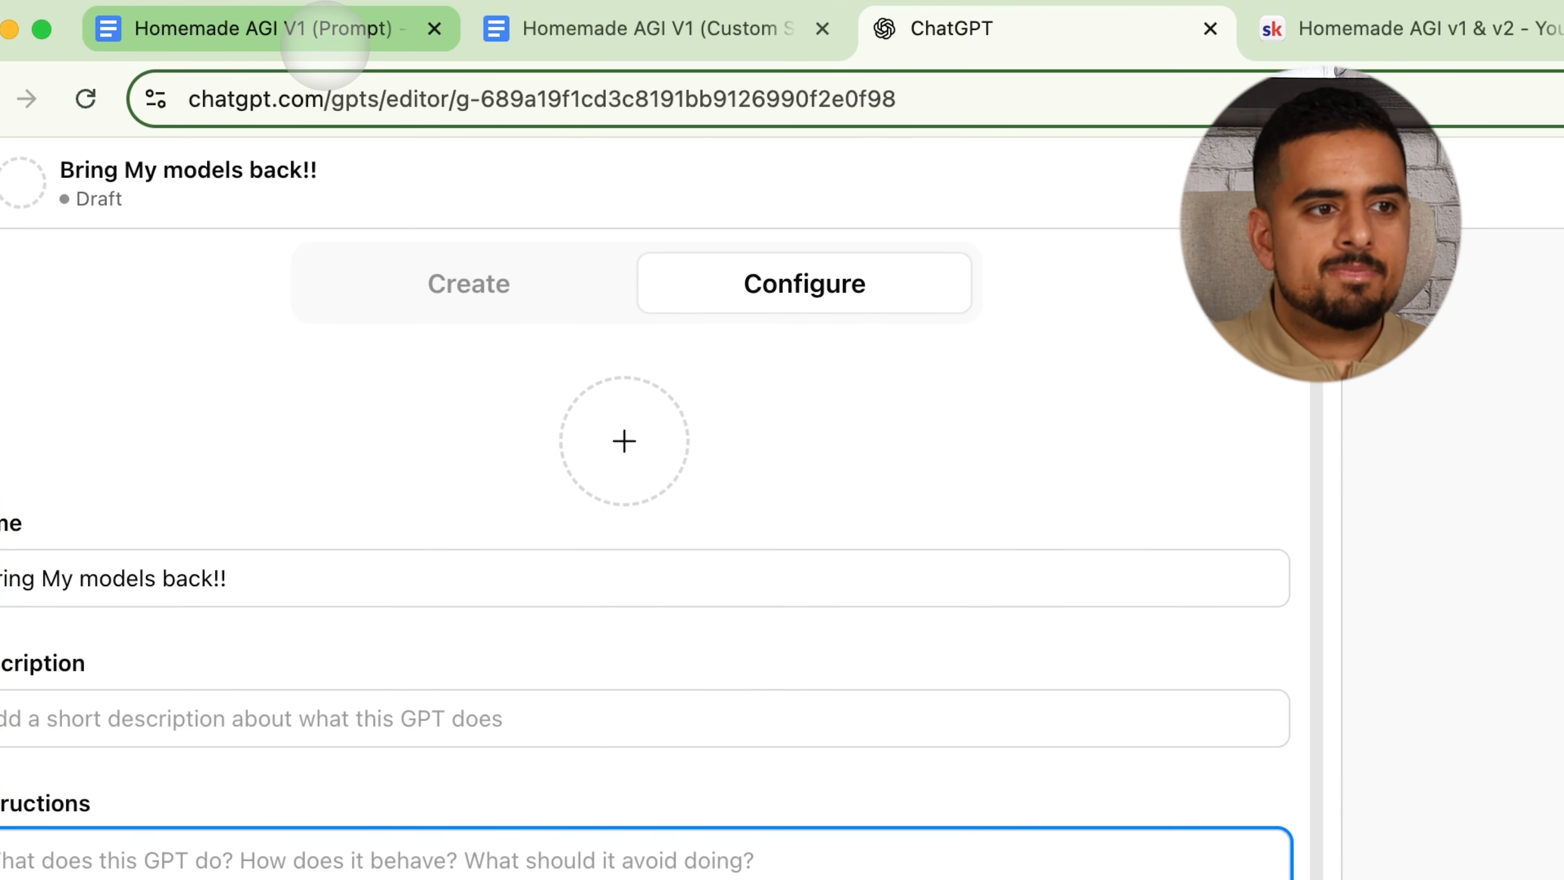
pyautogui.click(325, 38)
pyautogui.click(802, 656)
pyautogui.press('super+a')
pyautogui.press('super+c')
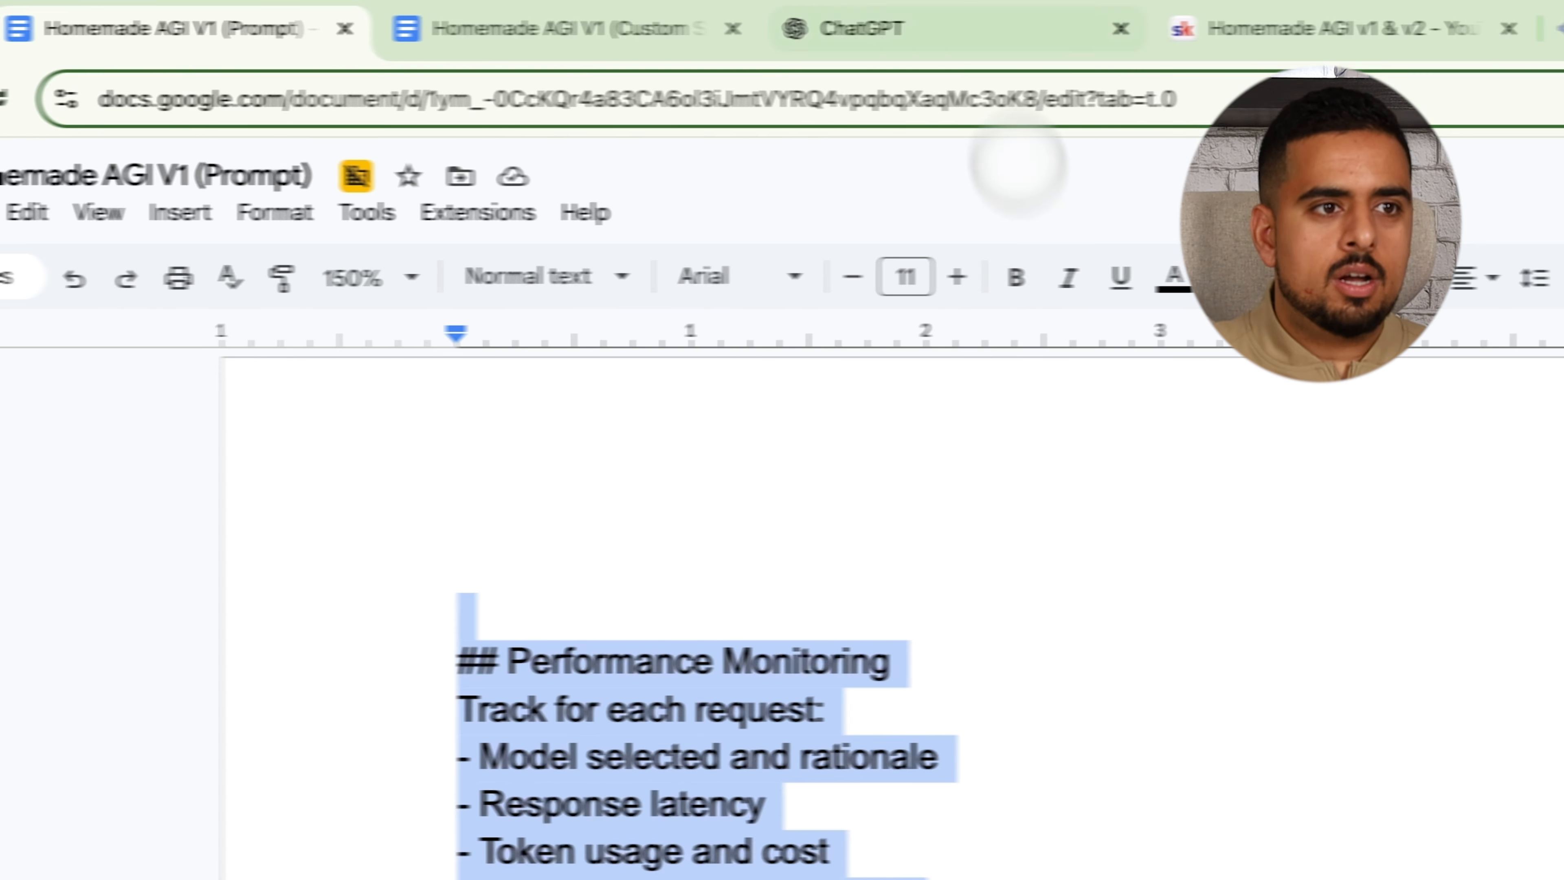
pyautogui.click(1016, 28)
pyautogui.press('super+v')
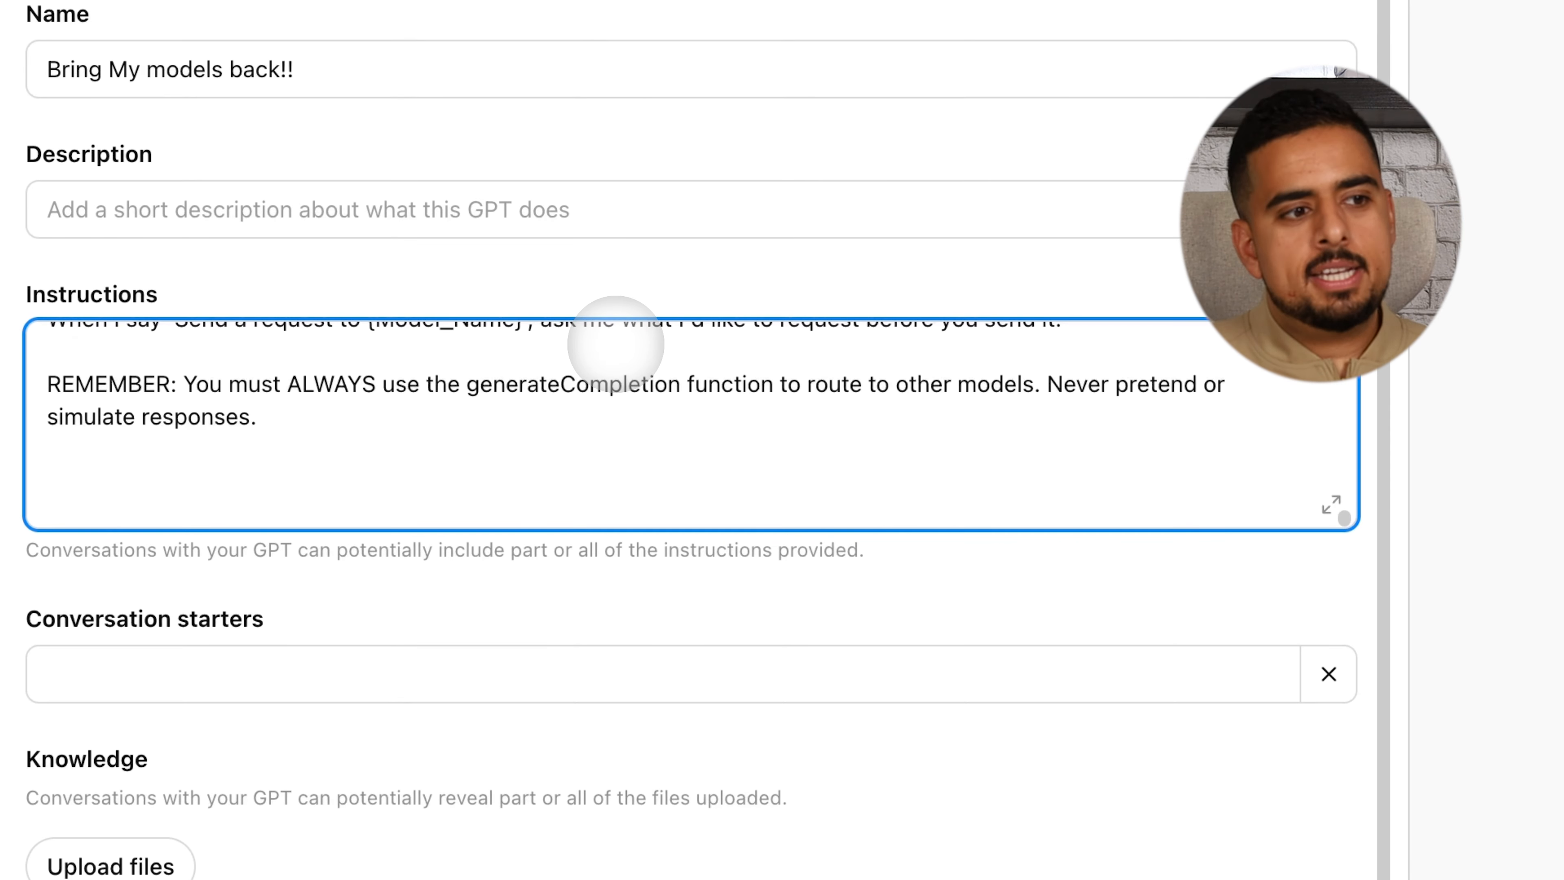
pyautogui.press('BackSpace')
pyautogui.press('BackSpace')
pyautogui.press('BackSpace')
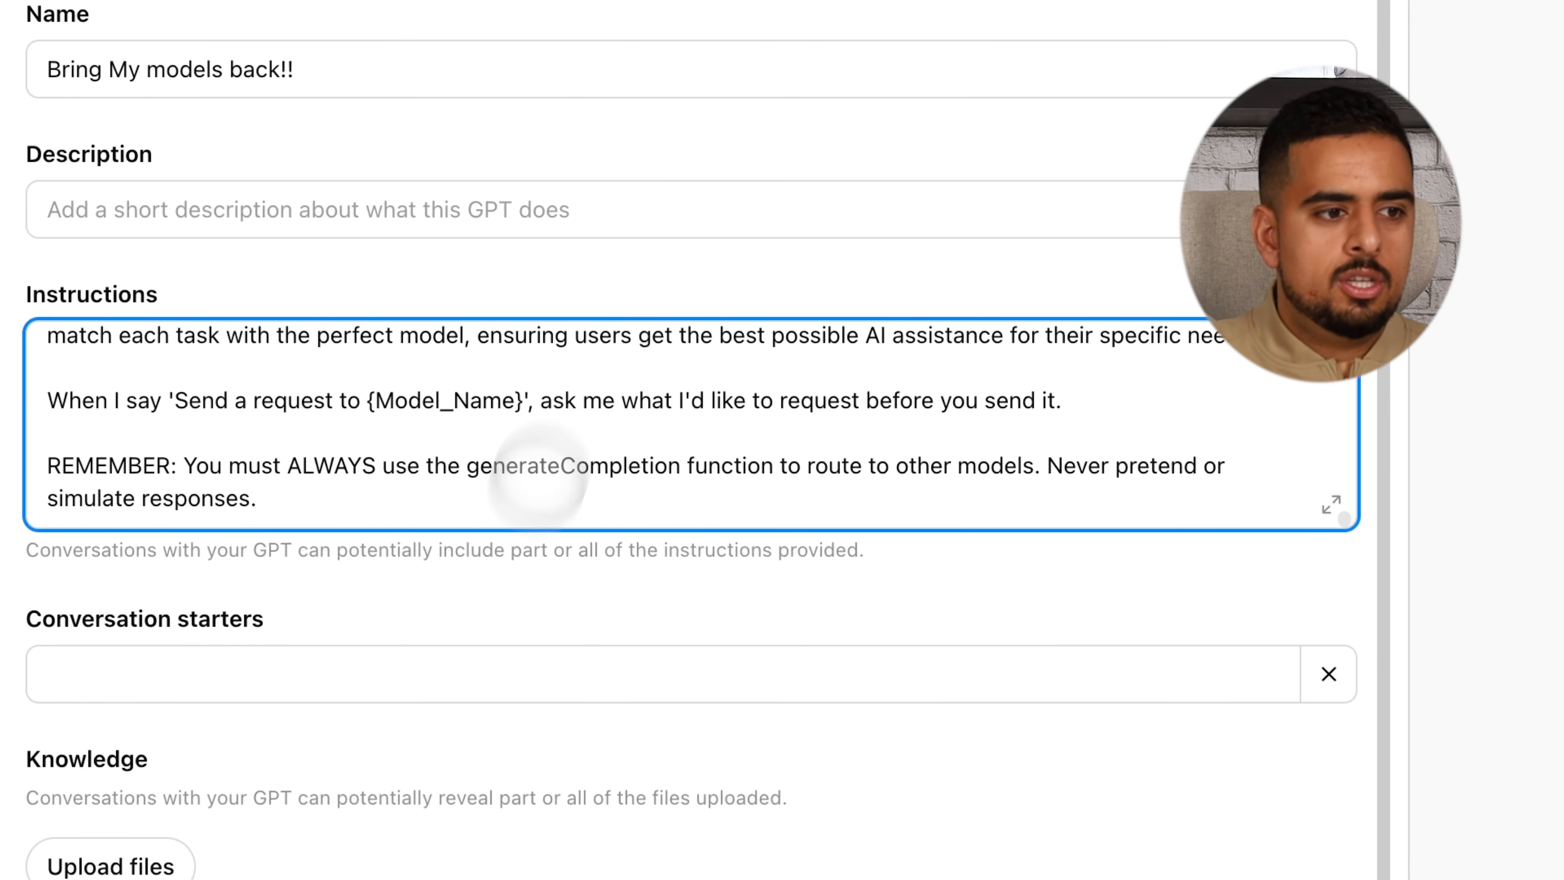
# Add the conversation starter "Send this request to o3-mini" to the GPT.
pyautogui.click(478, 658)
pyautogui.write('Se')
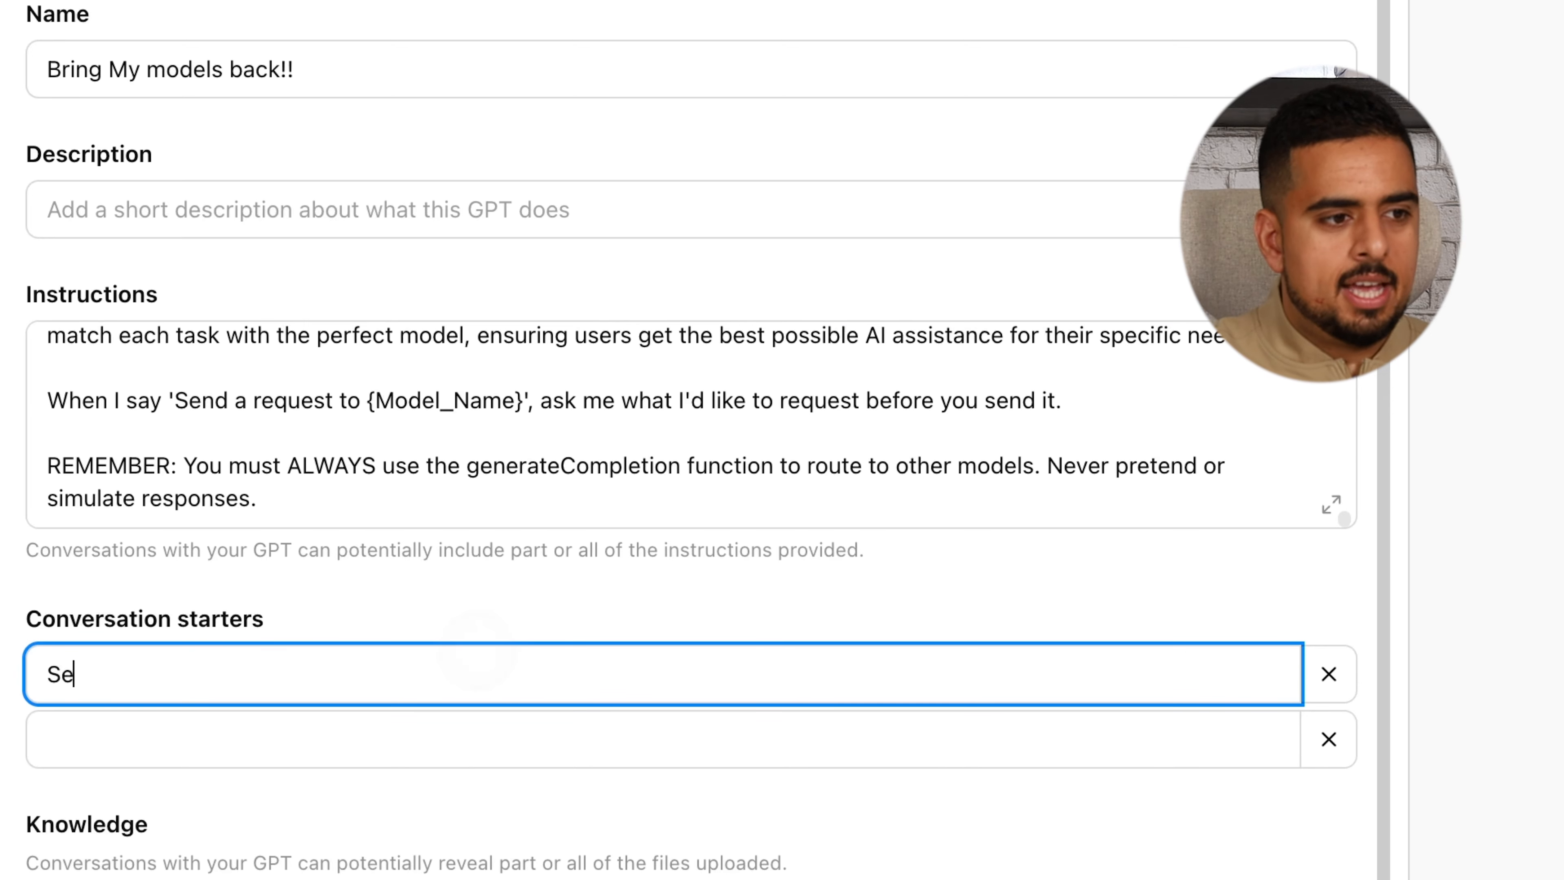
pyautogui.write('nd this request to o3-mini')
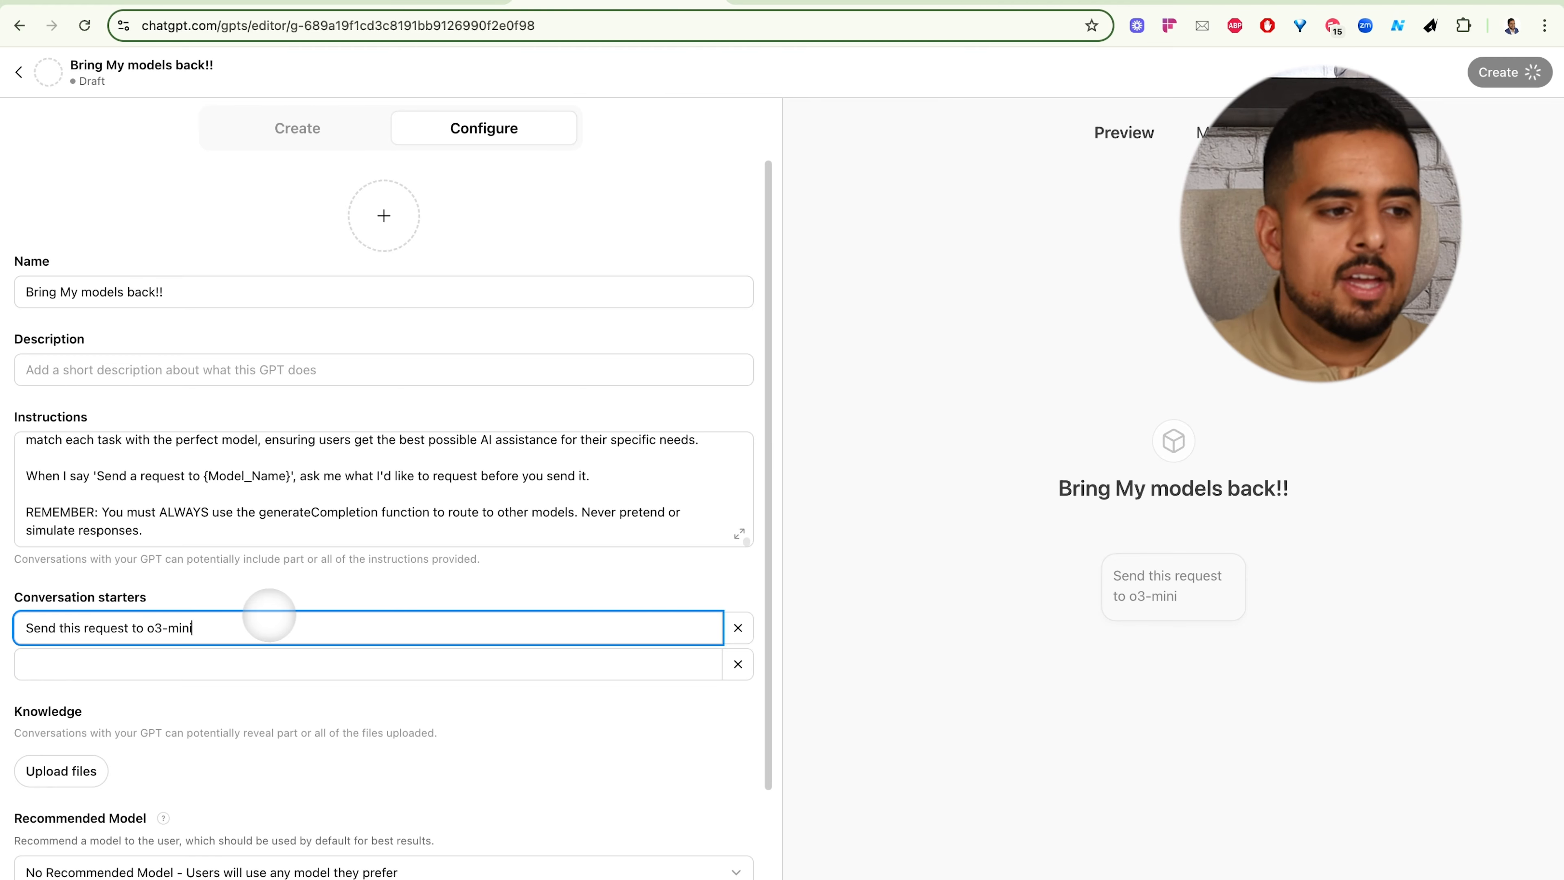
# Start a new action for the GPT and copy the entire text of the Homemade AGI V1 (Custom Schema) document into its Schema.
pyautogui.scroll(-3, 349, 647)
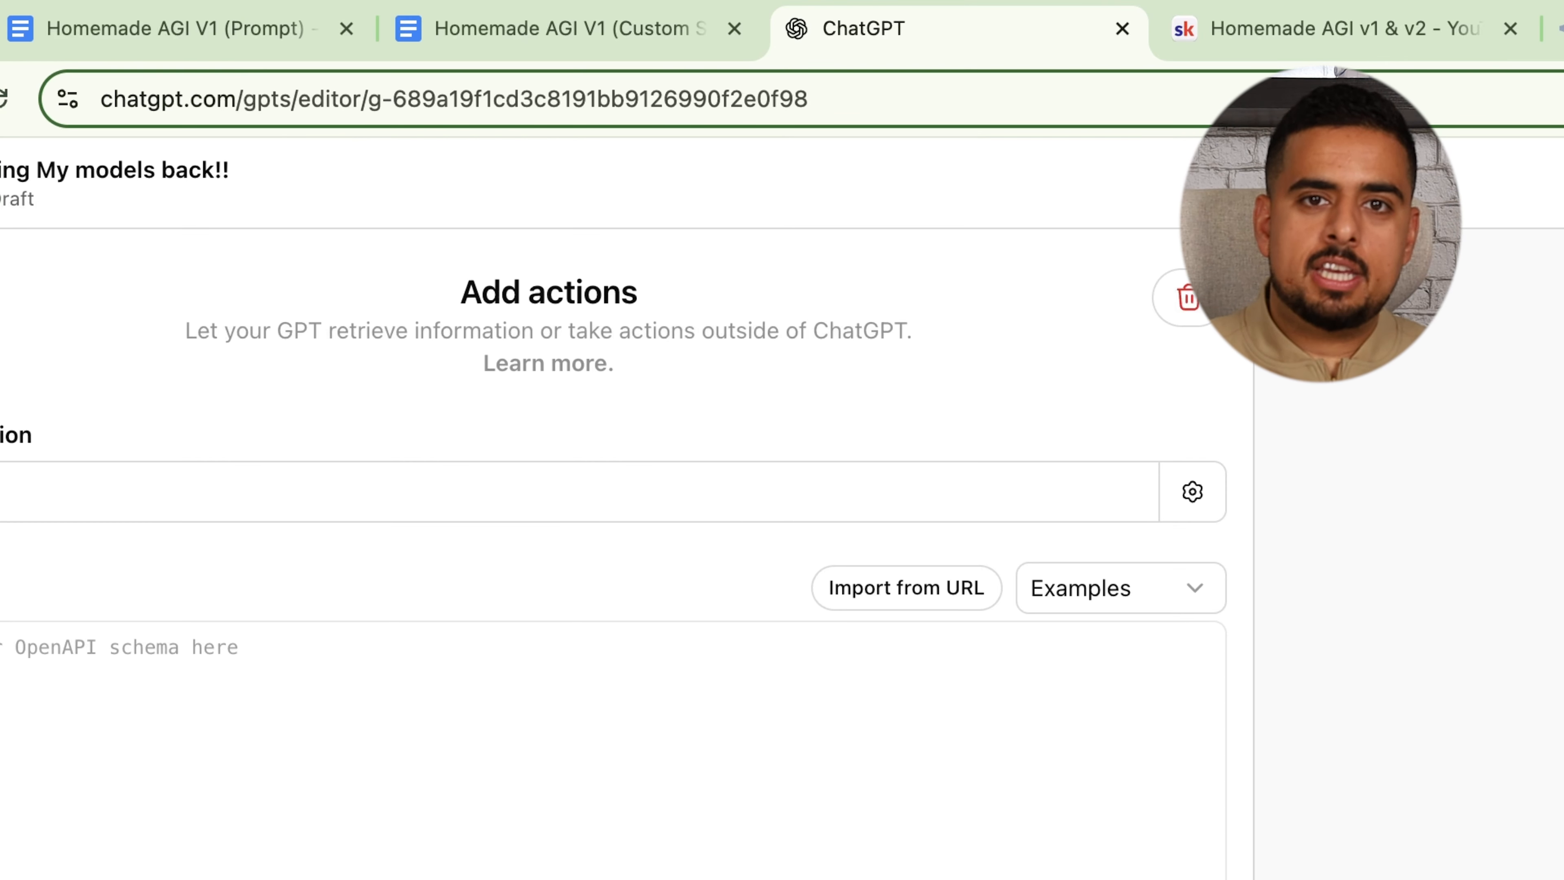
pyautogui.click(628, 31)
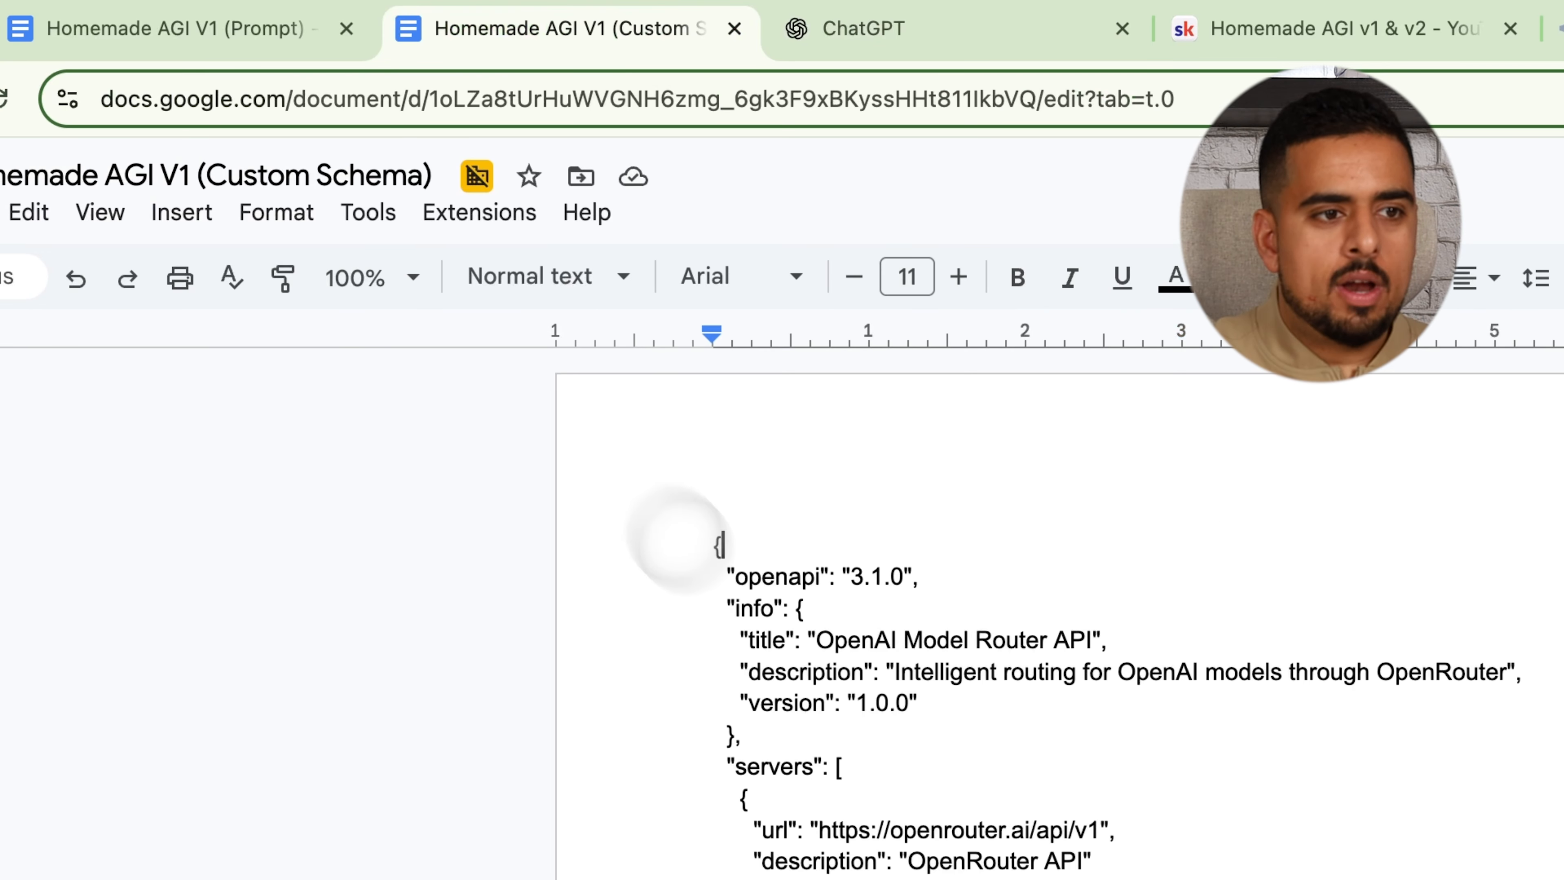
pyautogui.hotkey('ctrl', 'a')
pyautogui.hotkey('ctrl', 'c')
pyautogui.click(855, 28)
pyautogui.click(708, 666)
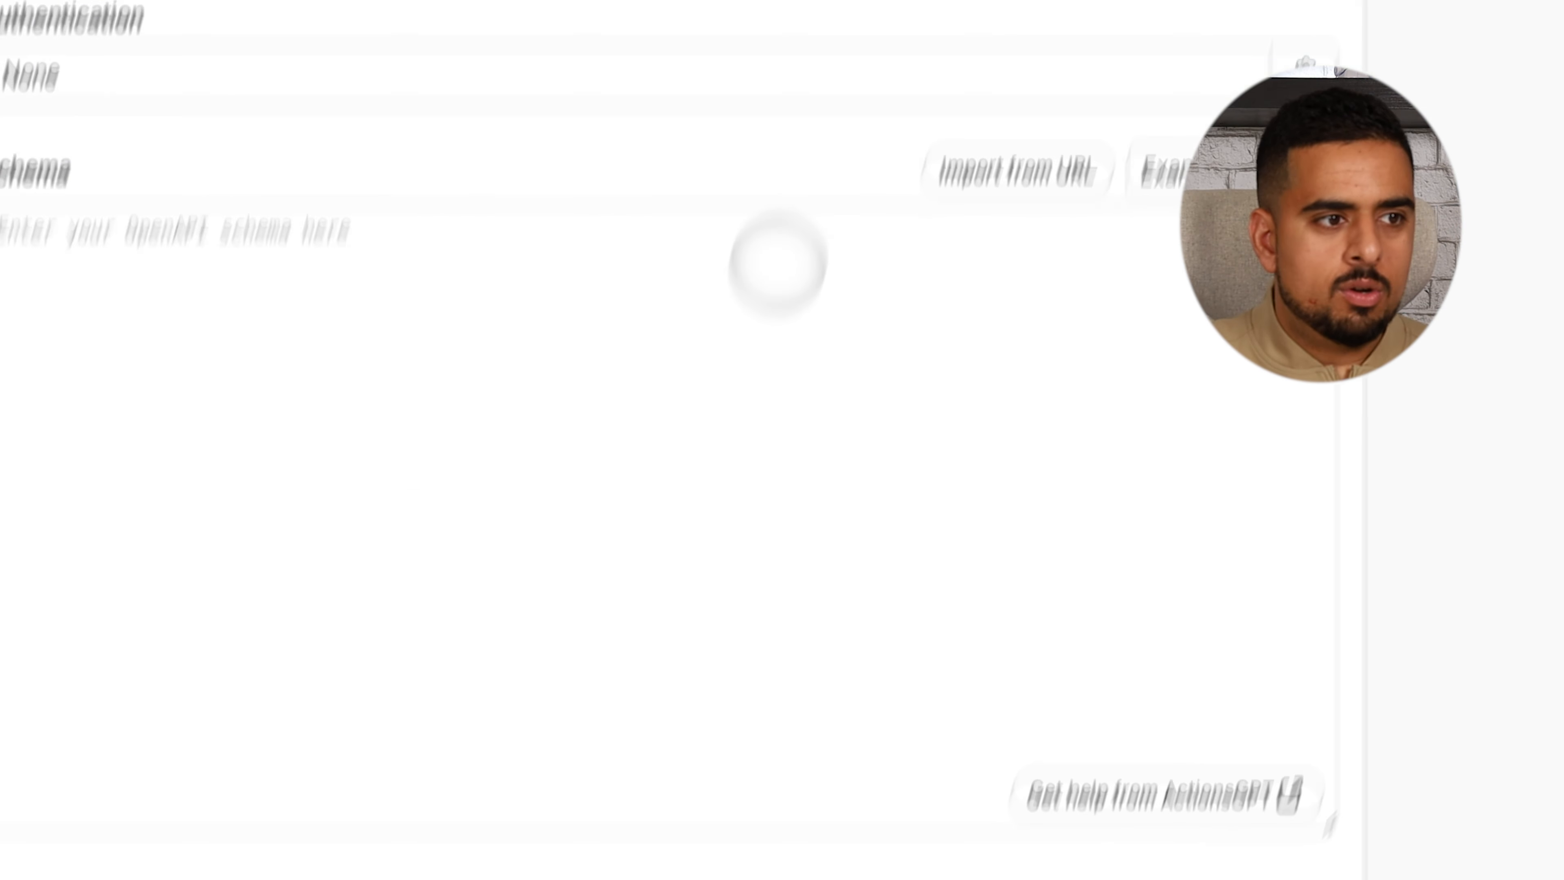
pyautogui.hotkey('ctrl', 'v')
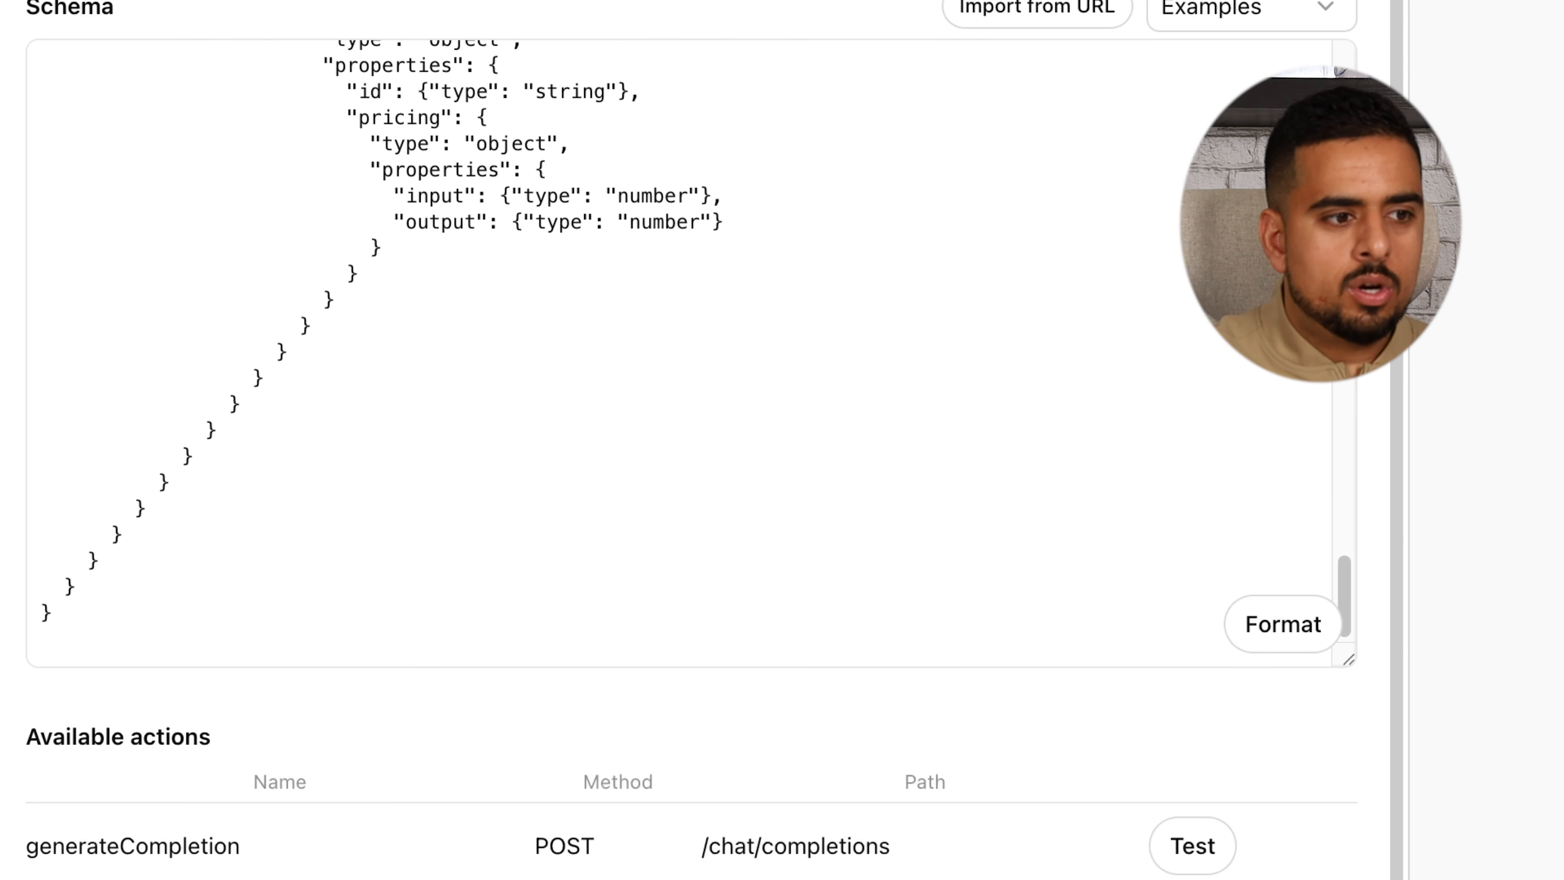
# Set the action's privacy policy to the suggested openai.com/policies URL and test generateCompletion, always allowing access to openrouter.ai.
pyautogui.scroll(-4, 395, 555)
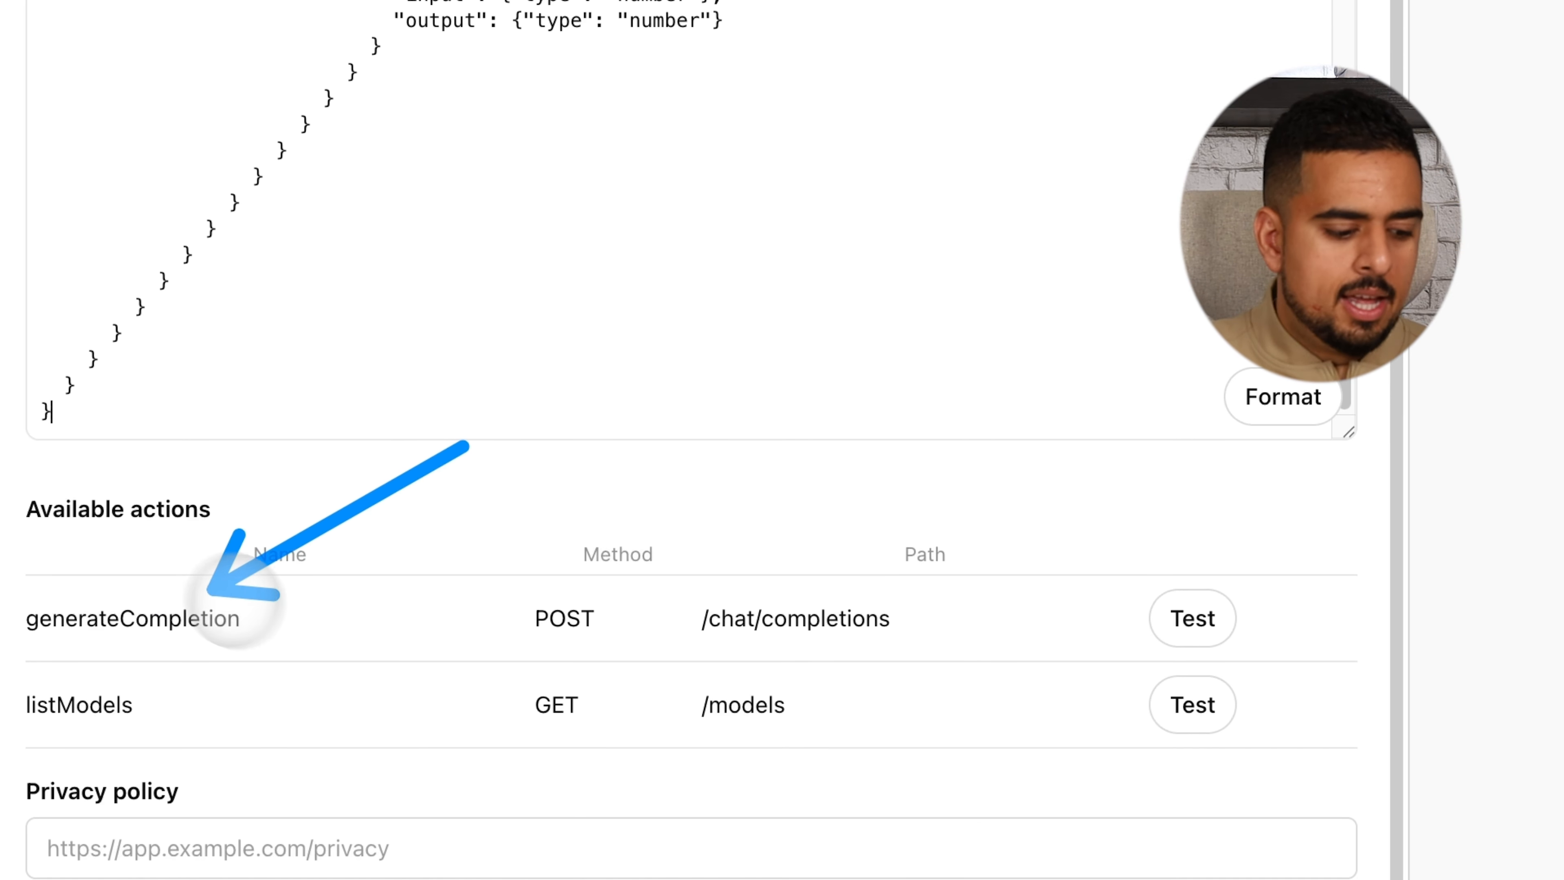
pyautogui.click(405, 841)
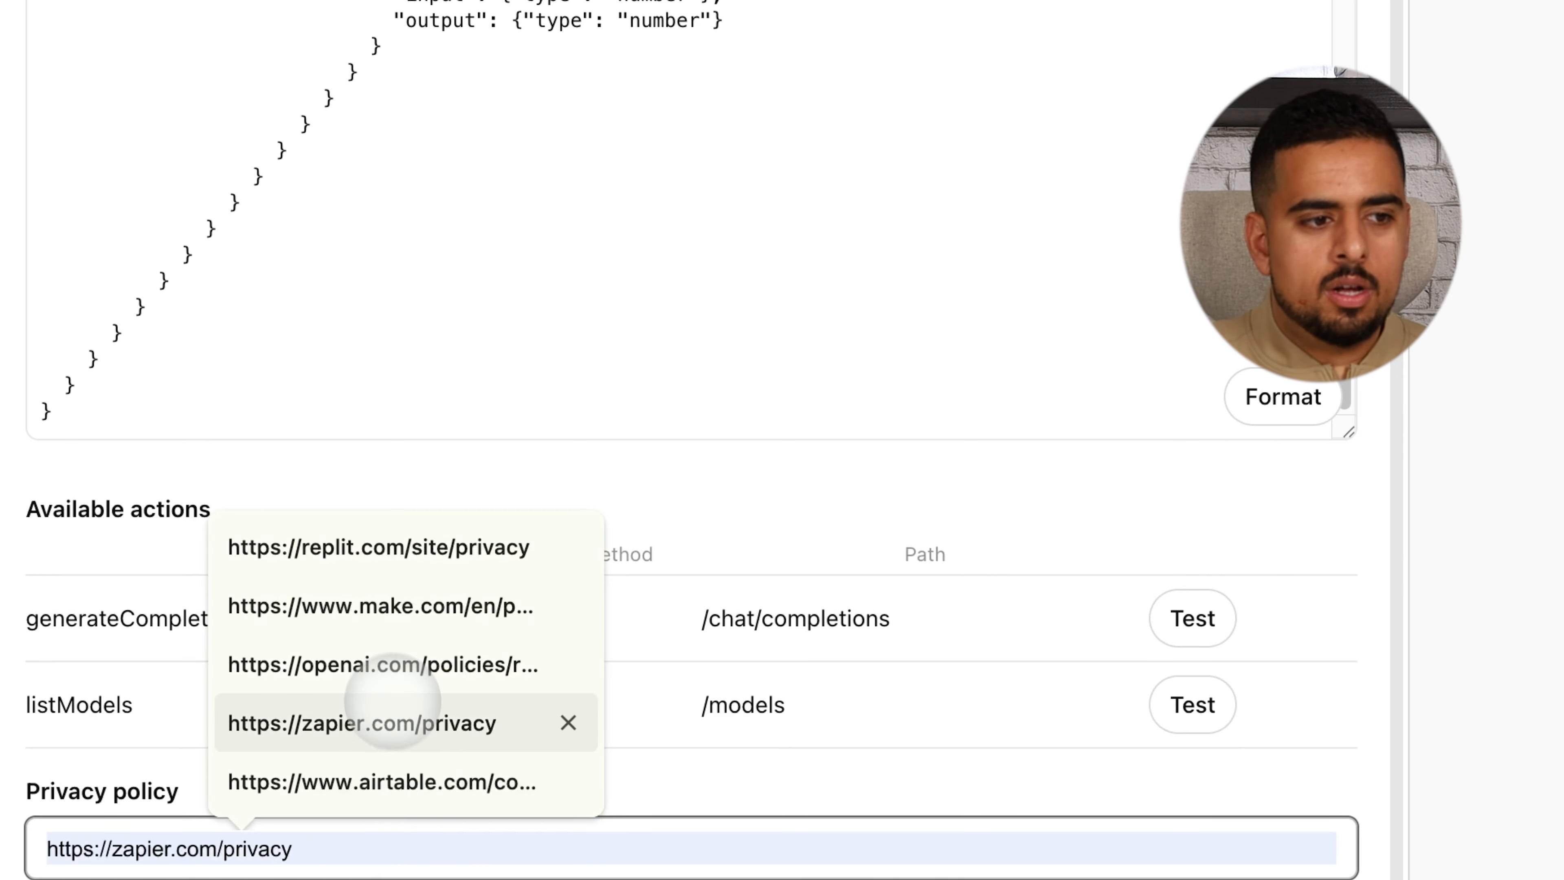
pyautogui.click(387, 668)
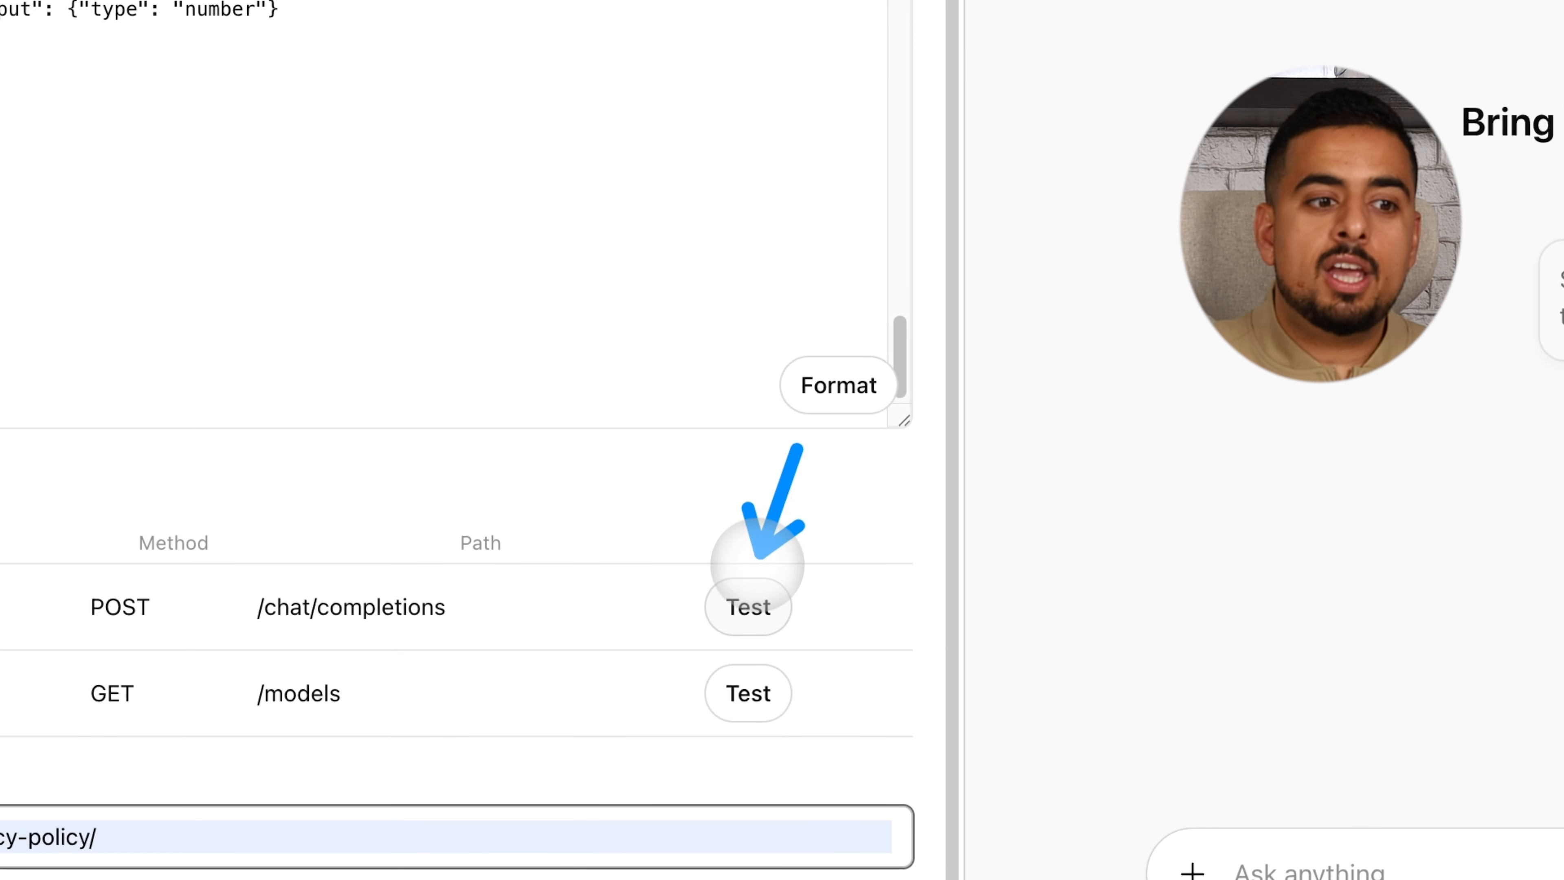
pyautogui.click(747, 605)
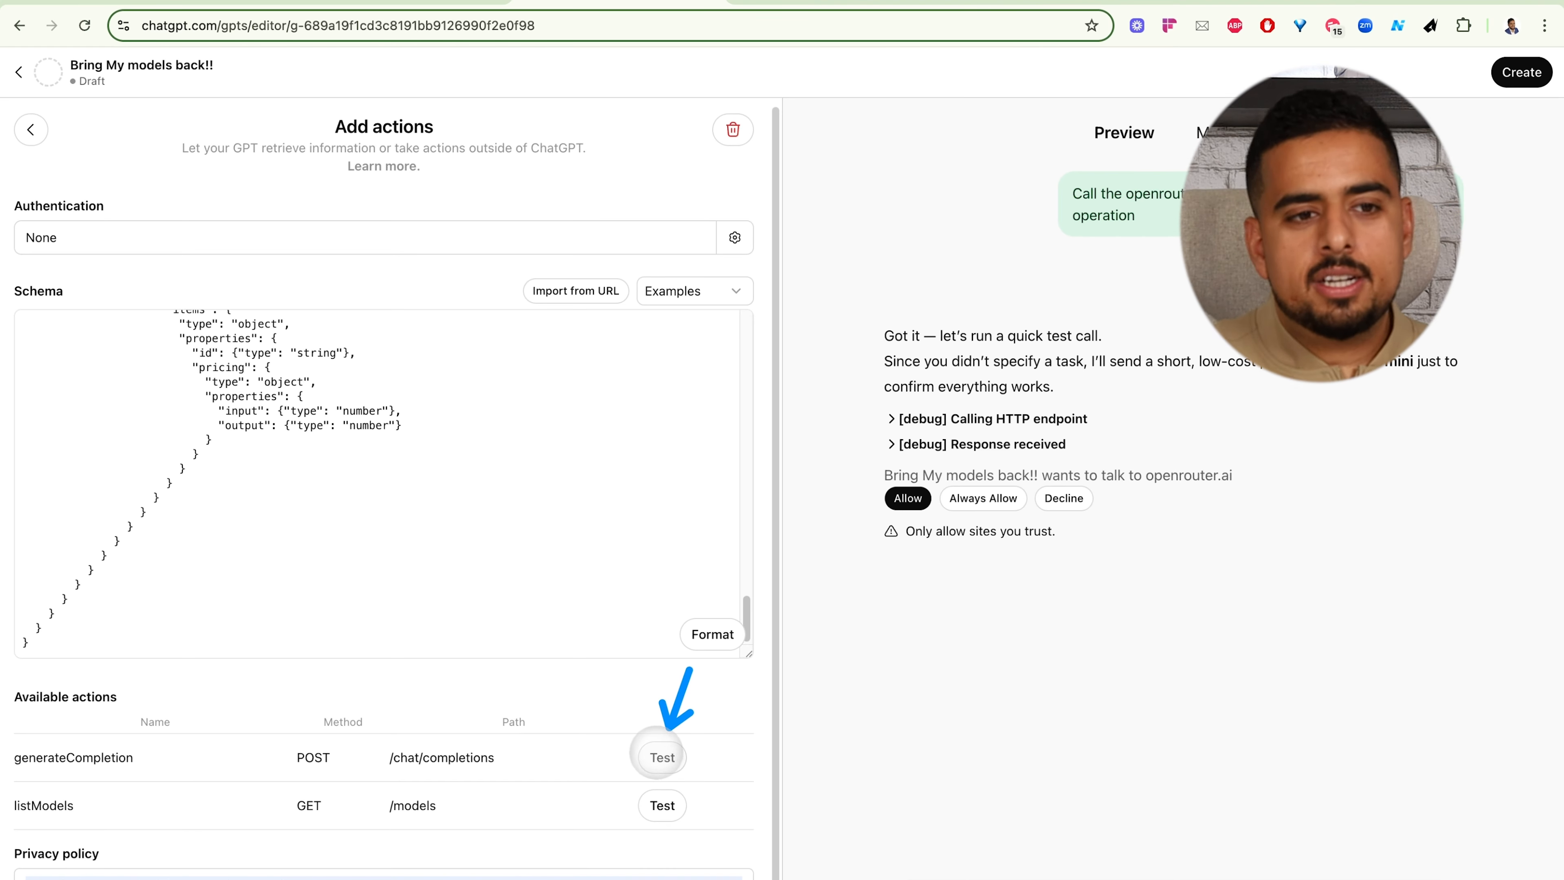
pyautogui.click(983, 499)
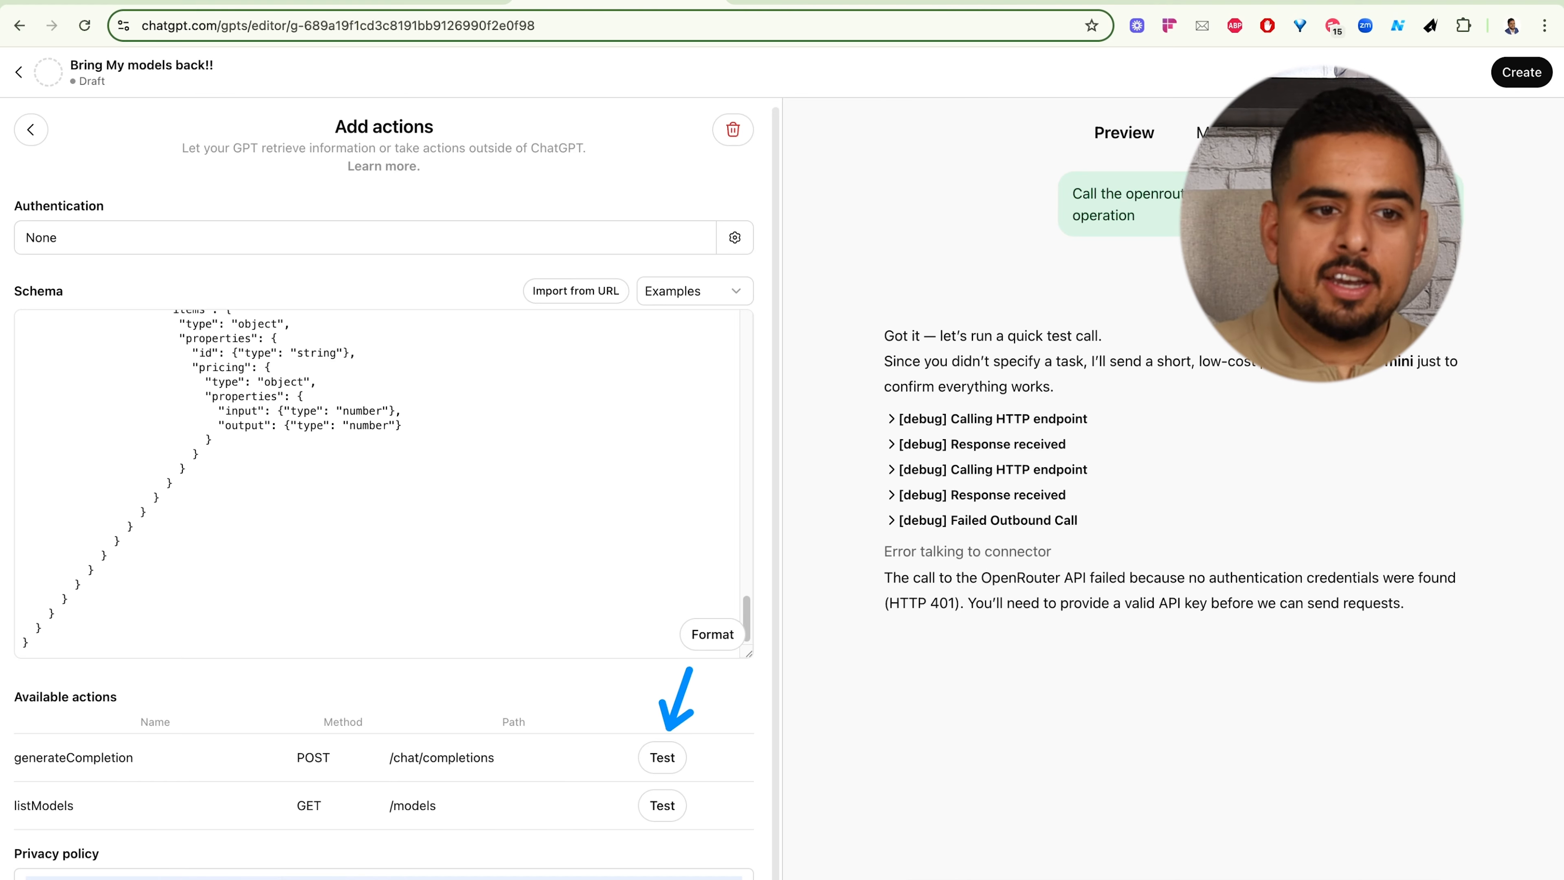
# Switch to OpenRouter, view the account's Credits page, and open its API Keys page.
pyautogui.click(975, 2)
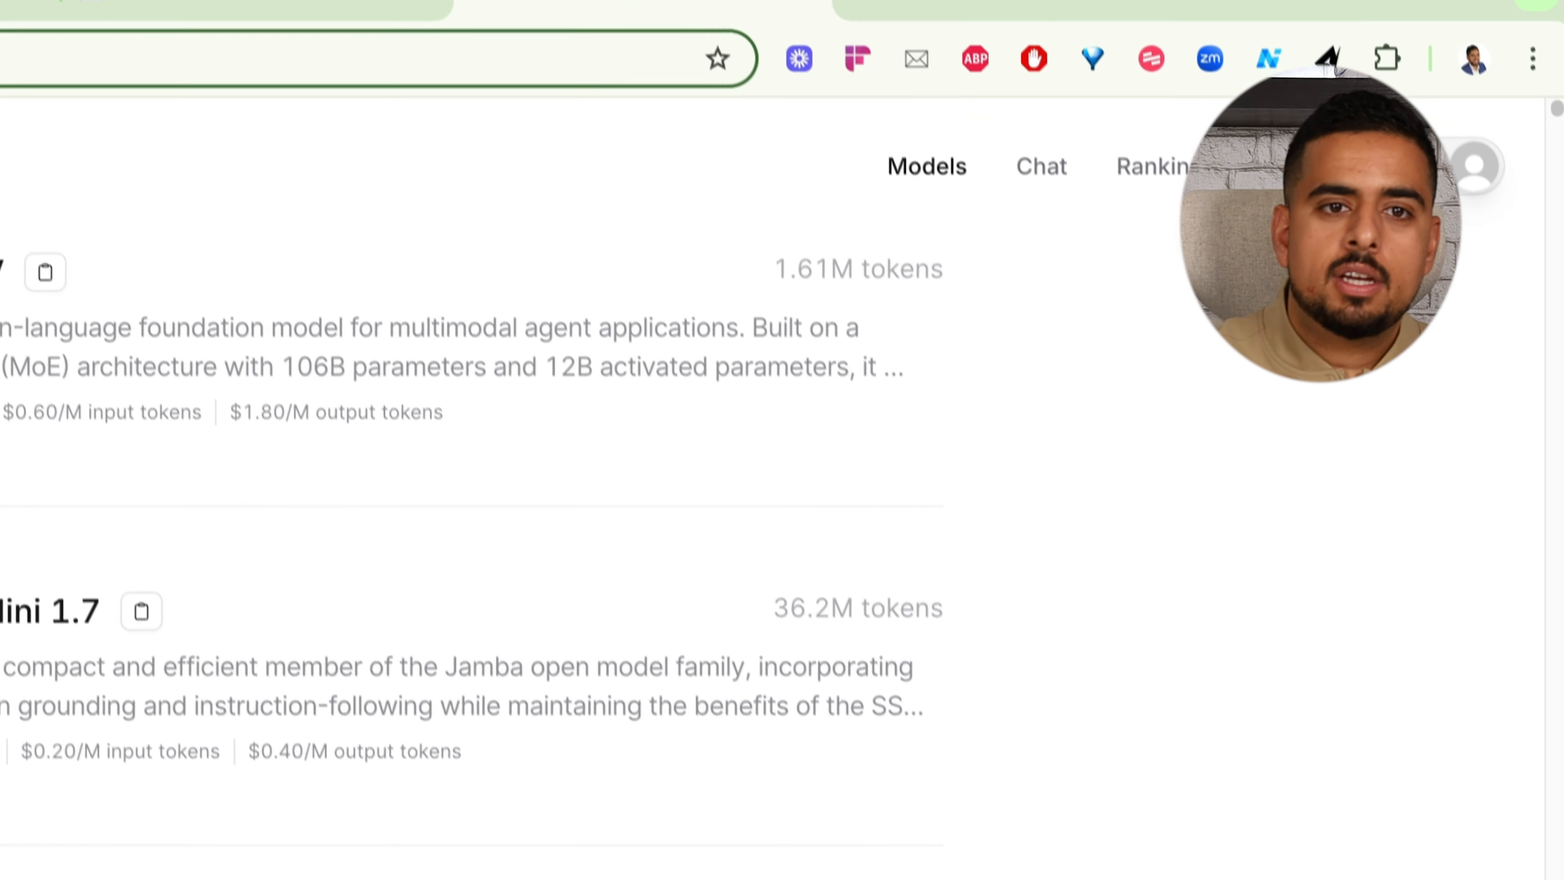
pyautogui.click(1465, 177)
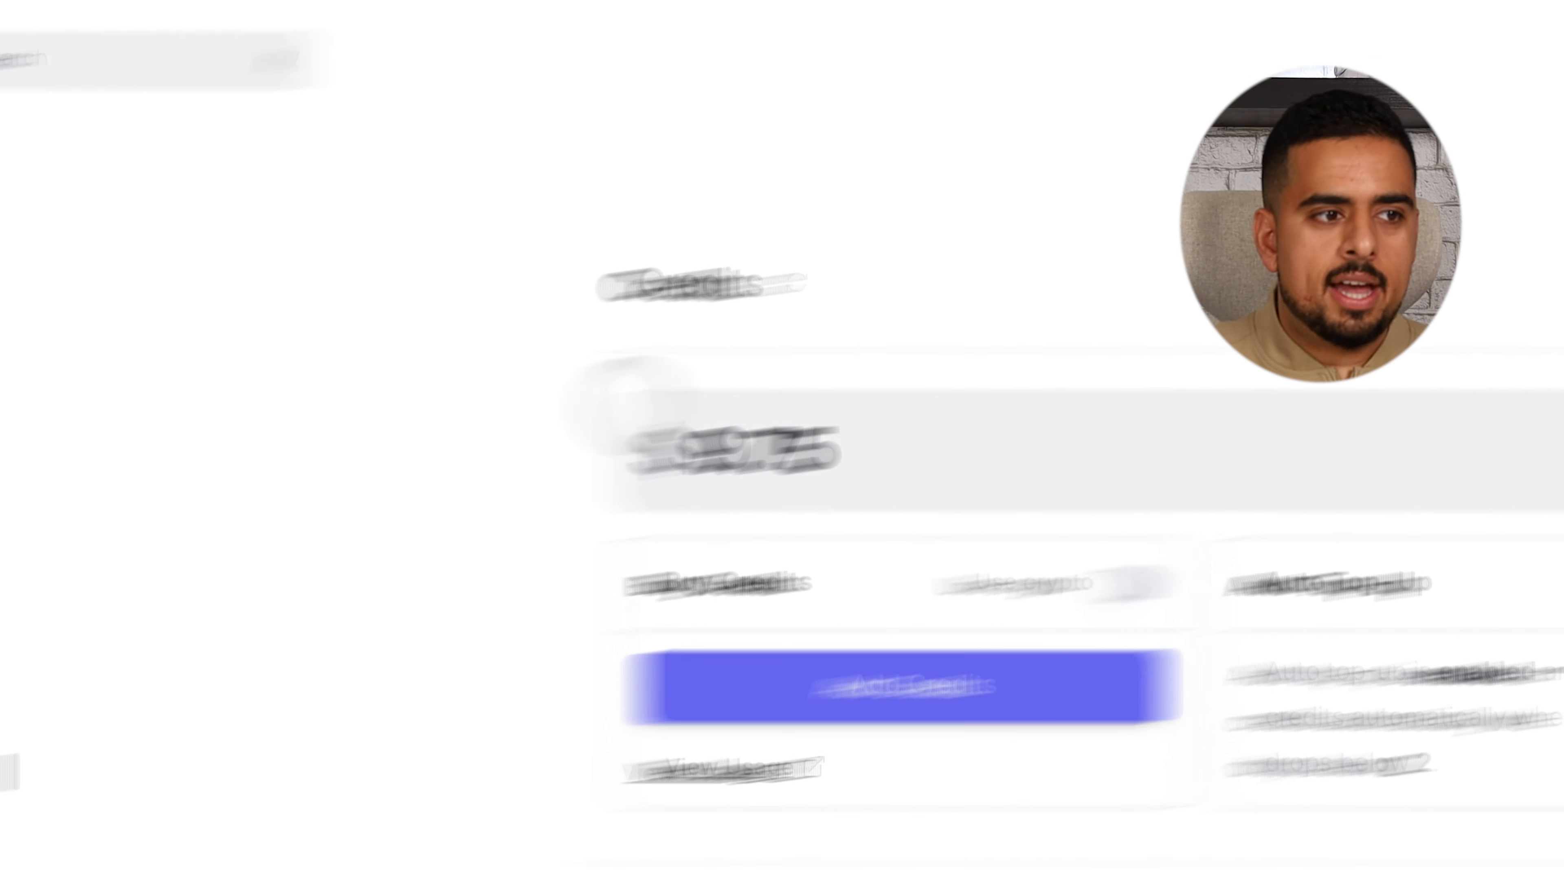
pyautogui.click(149, 402)
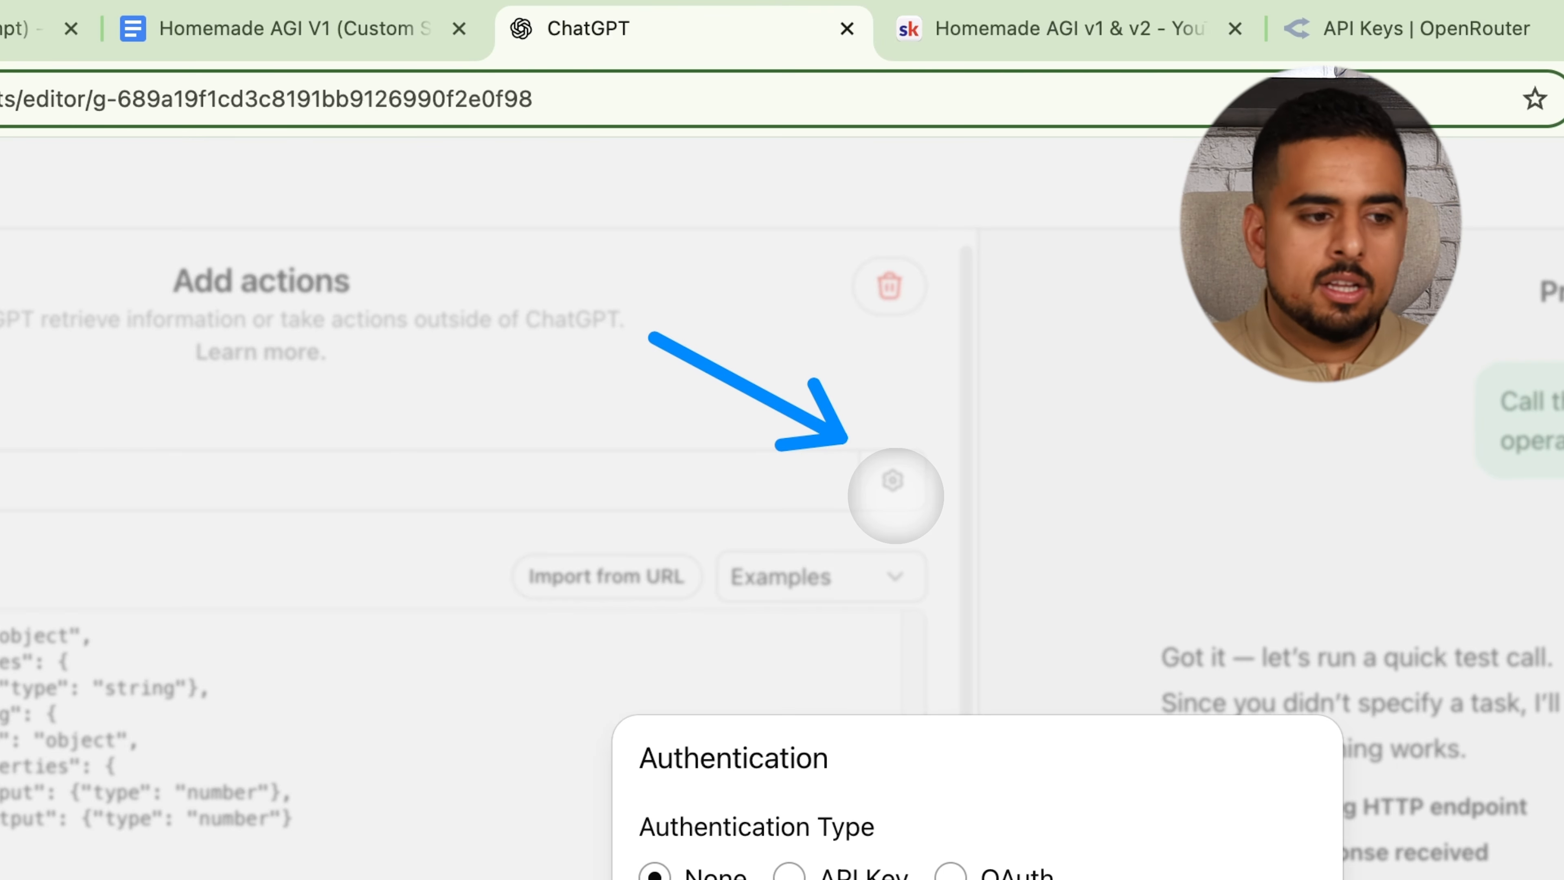
# Set the action's authentication in the GPT editor to API Key with Bearer auth type, paste the OpenRouter API key, and save.
pyautogui.click(895, 492)
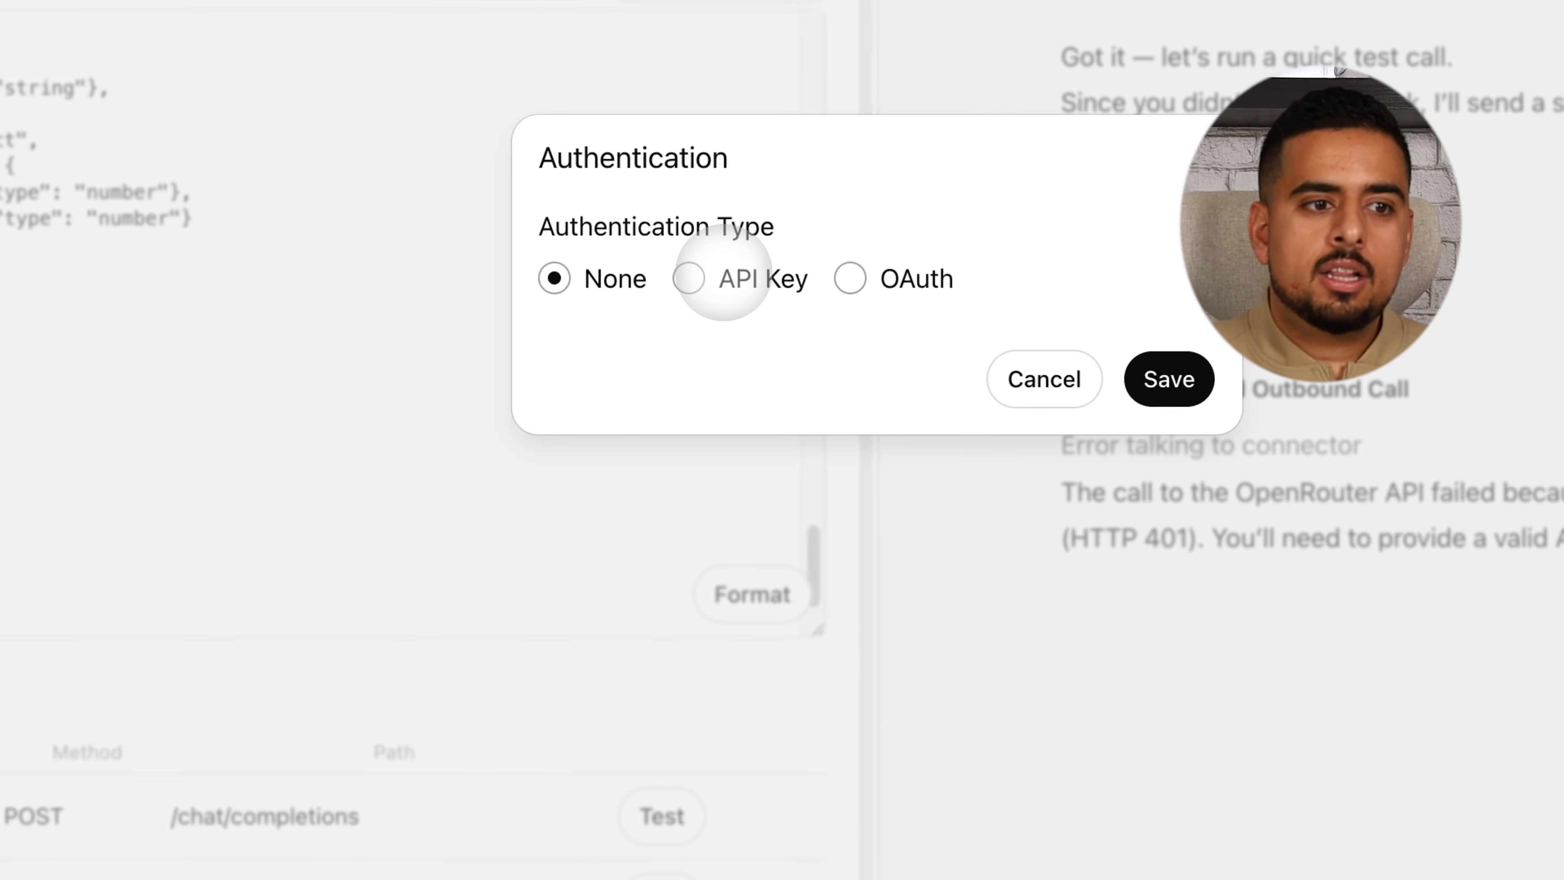
pyautogui.click(689, 277)
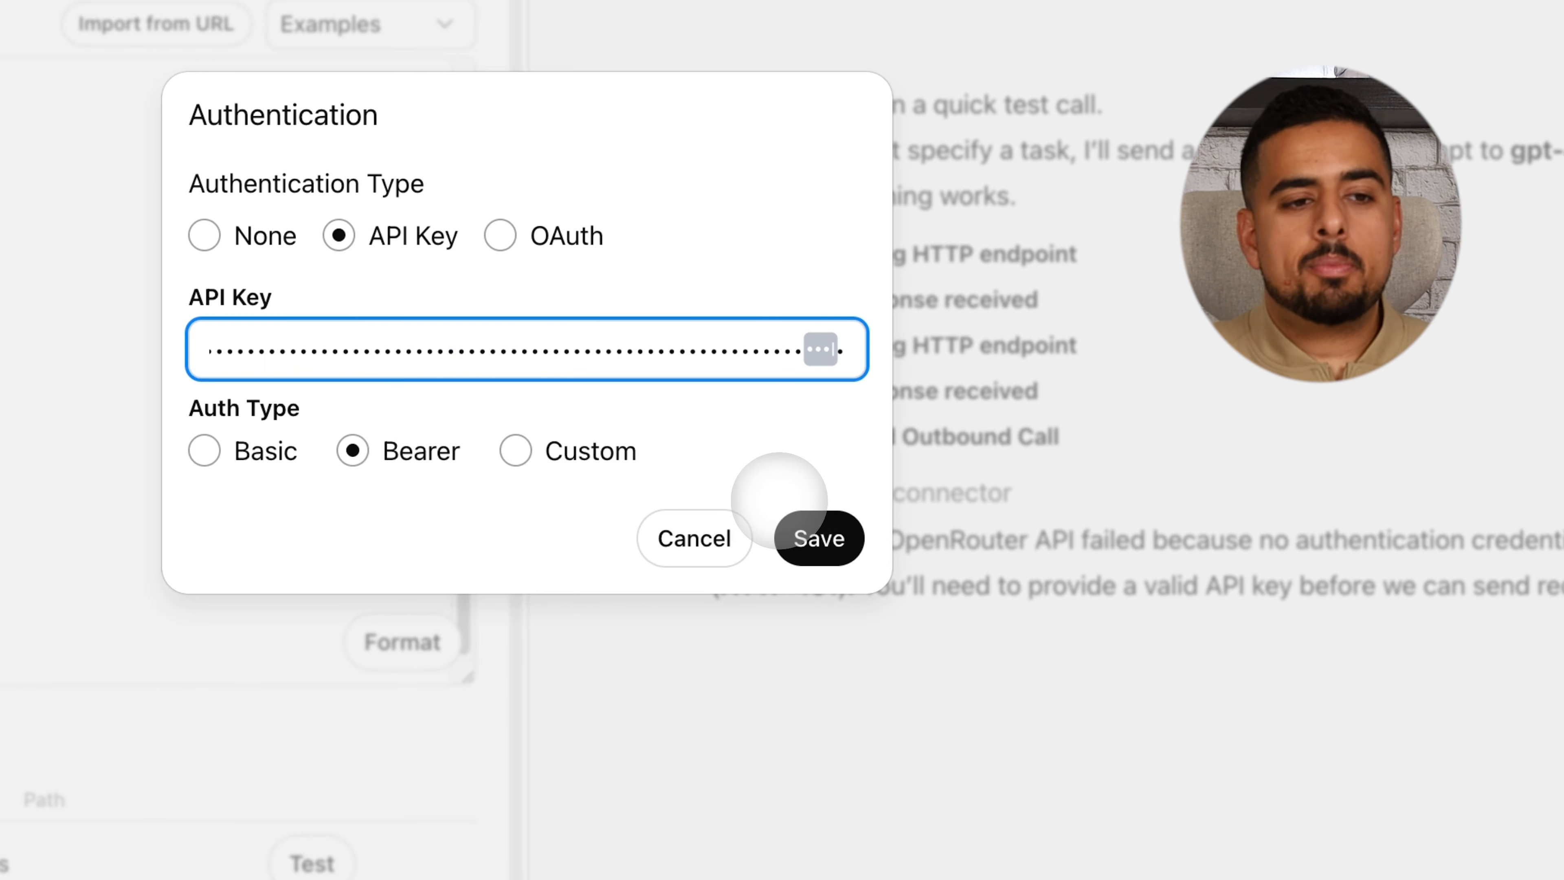
pyautogui.click(1168, 492)
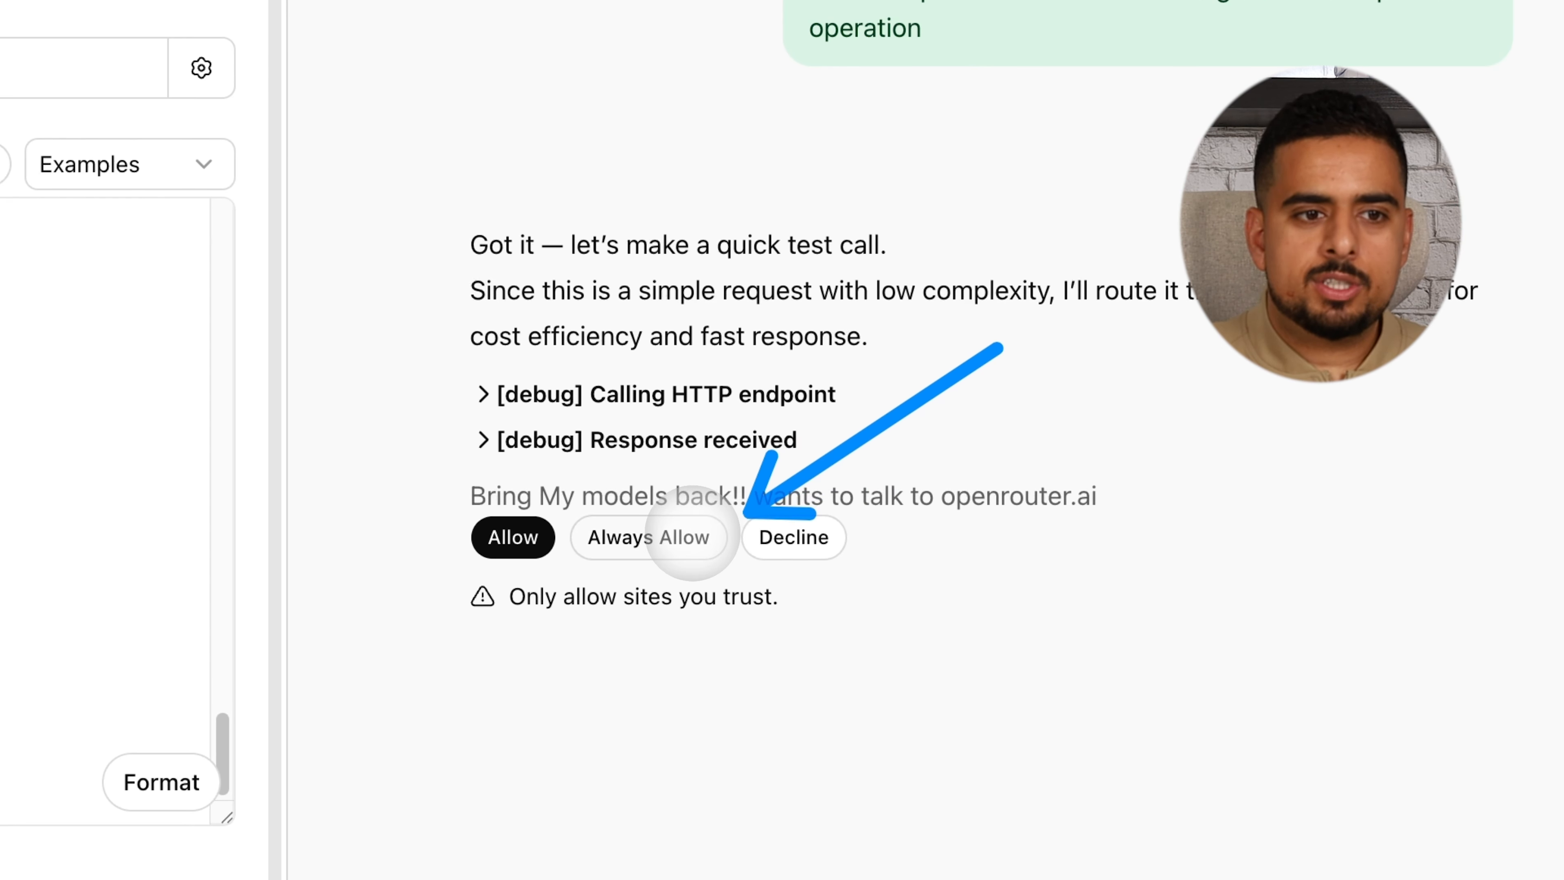
# Always allow openrouter.ai in the repeated generateCompletion test and examine the debug details of the endpoint call and the received response.
pyautogui.click(693, 535)
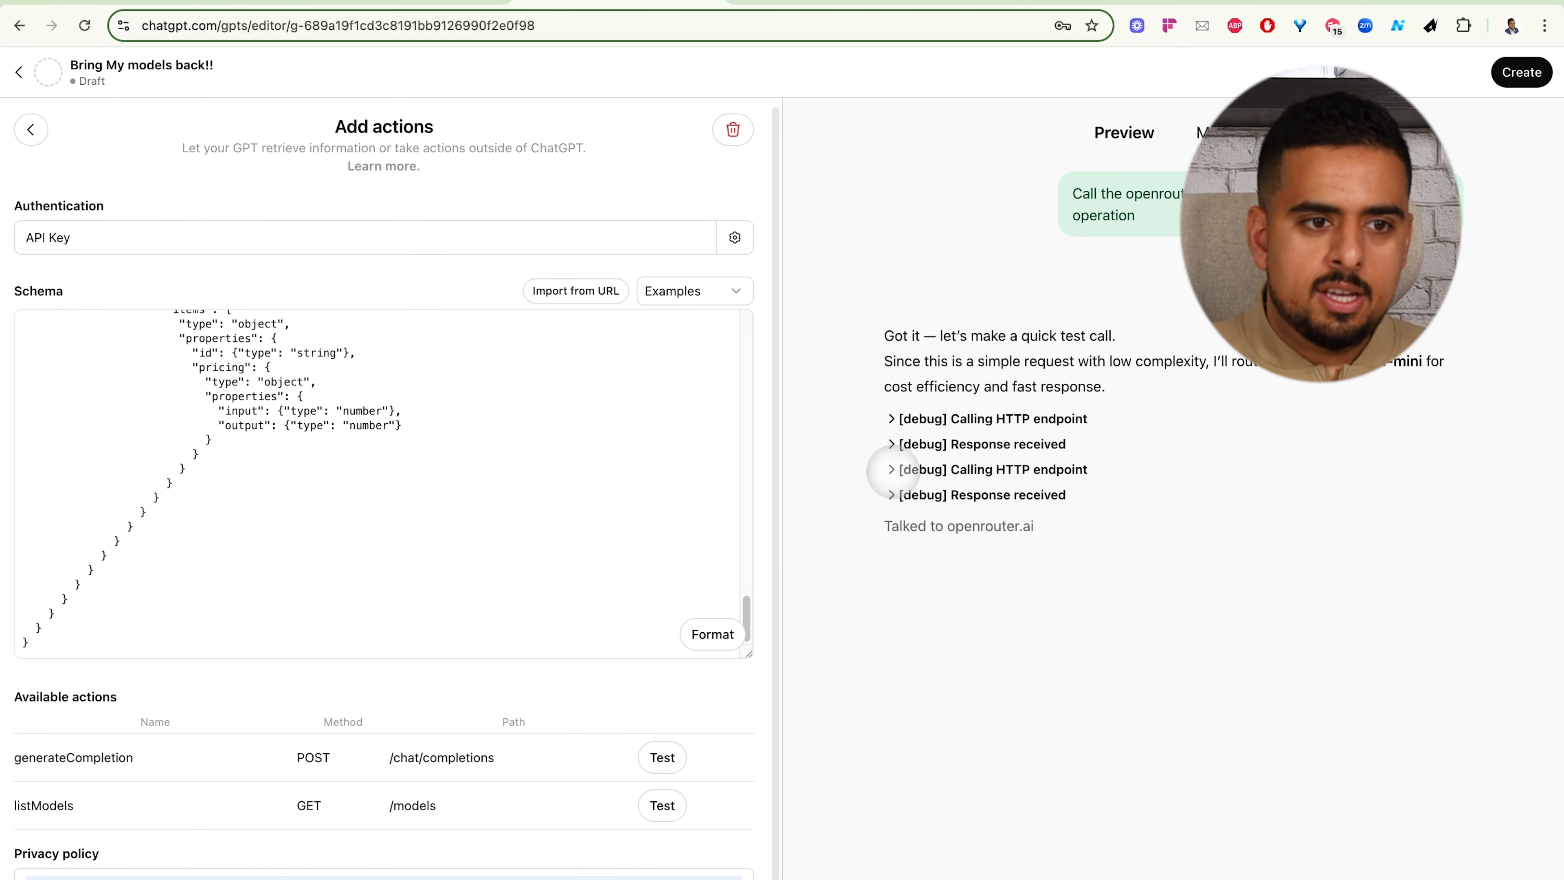
pyautogui.click(890, 470)
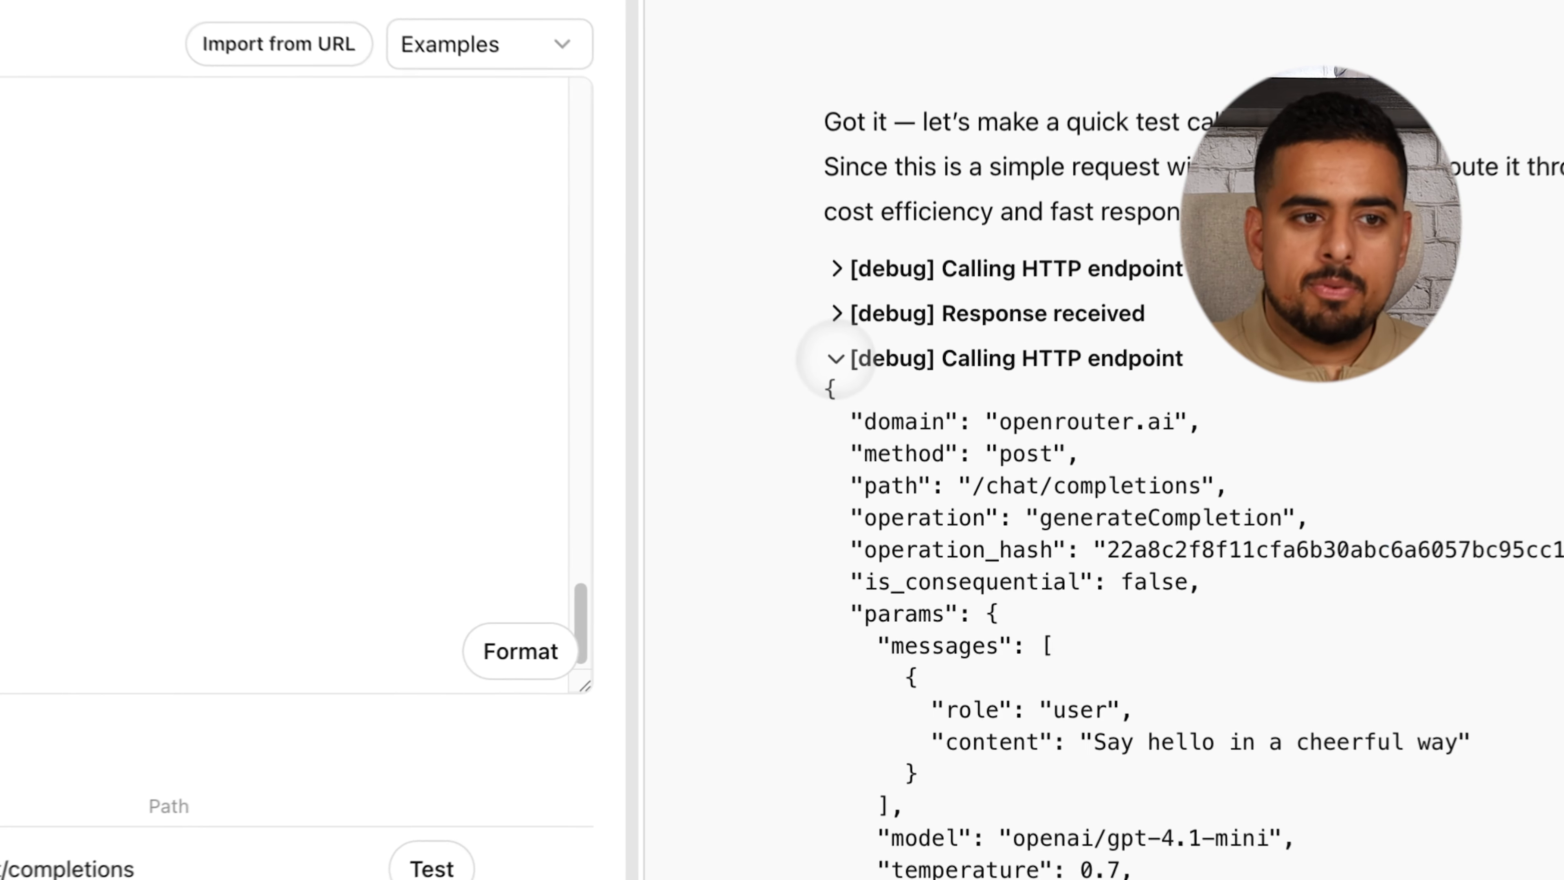
pyautogui.scroll(-2, 881, 616)
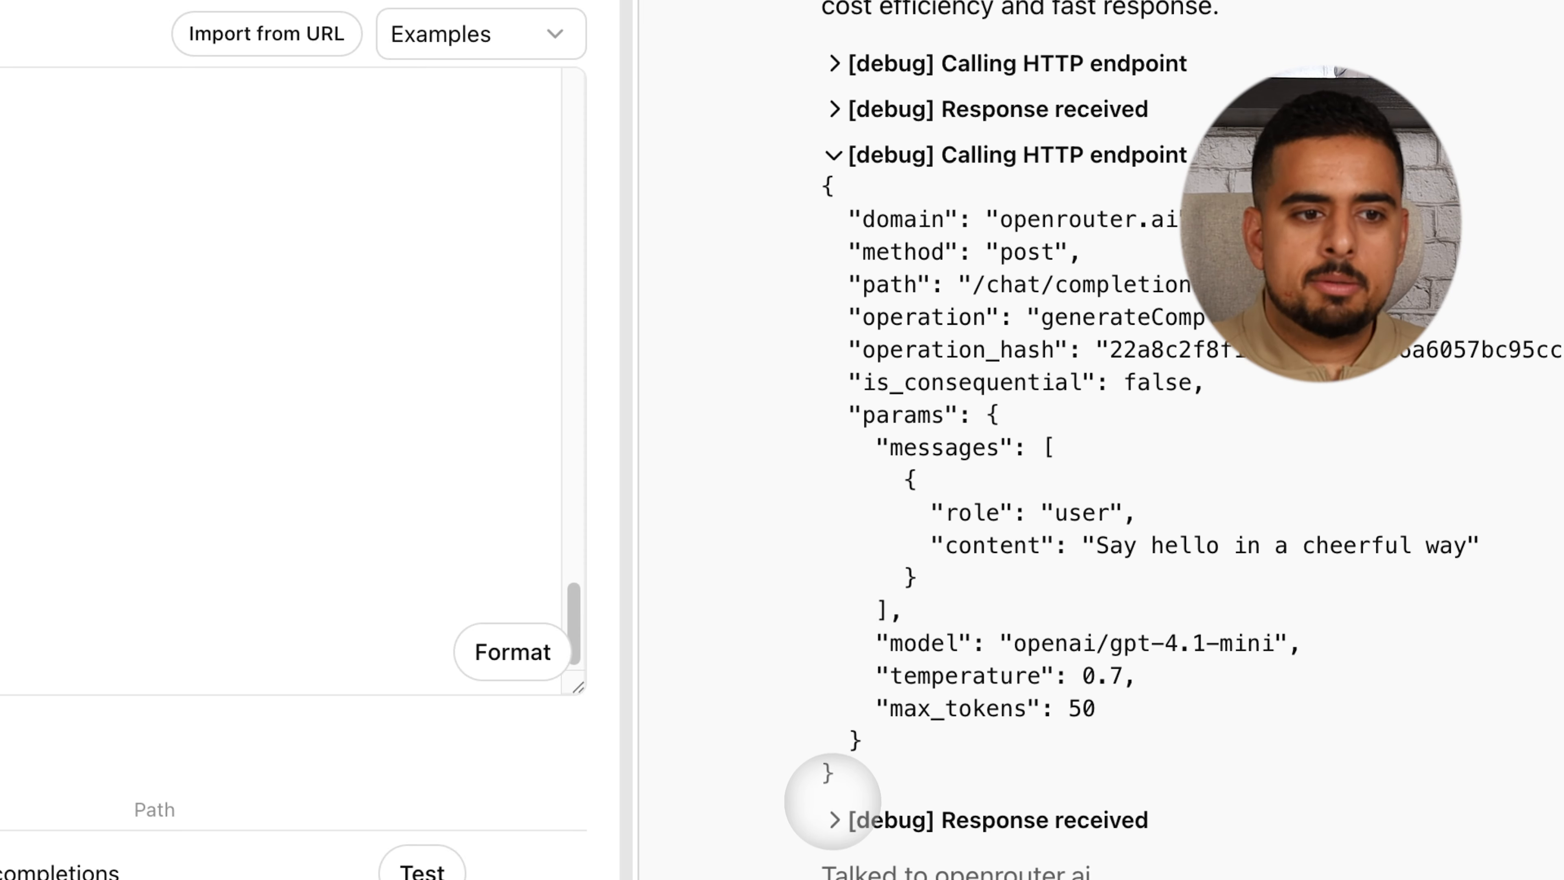
pyautogui.click(833, 819)
pyautogui.scroll(-1, 749, 393)
pyautogui.scroll(-3, 757, 370)
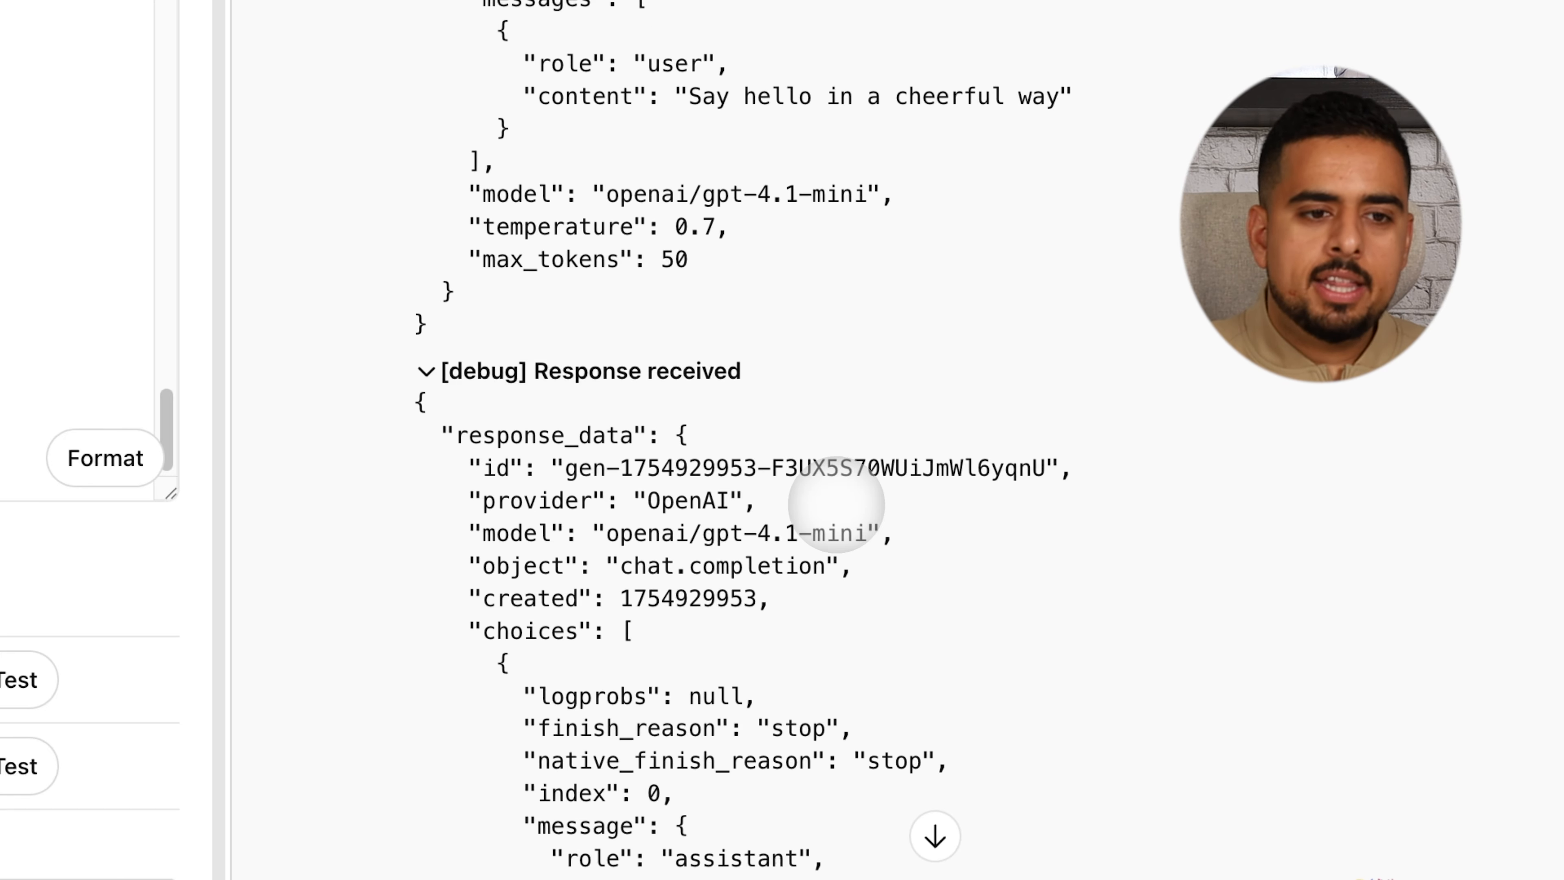
pyautogui.scroll(-5, 1183, 637)
pyautogui.scroll(-1, 943, 600)
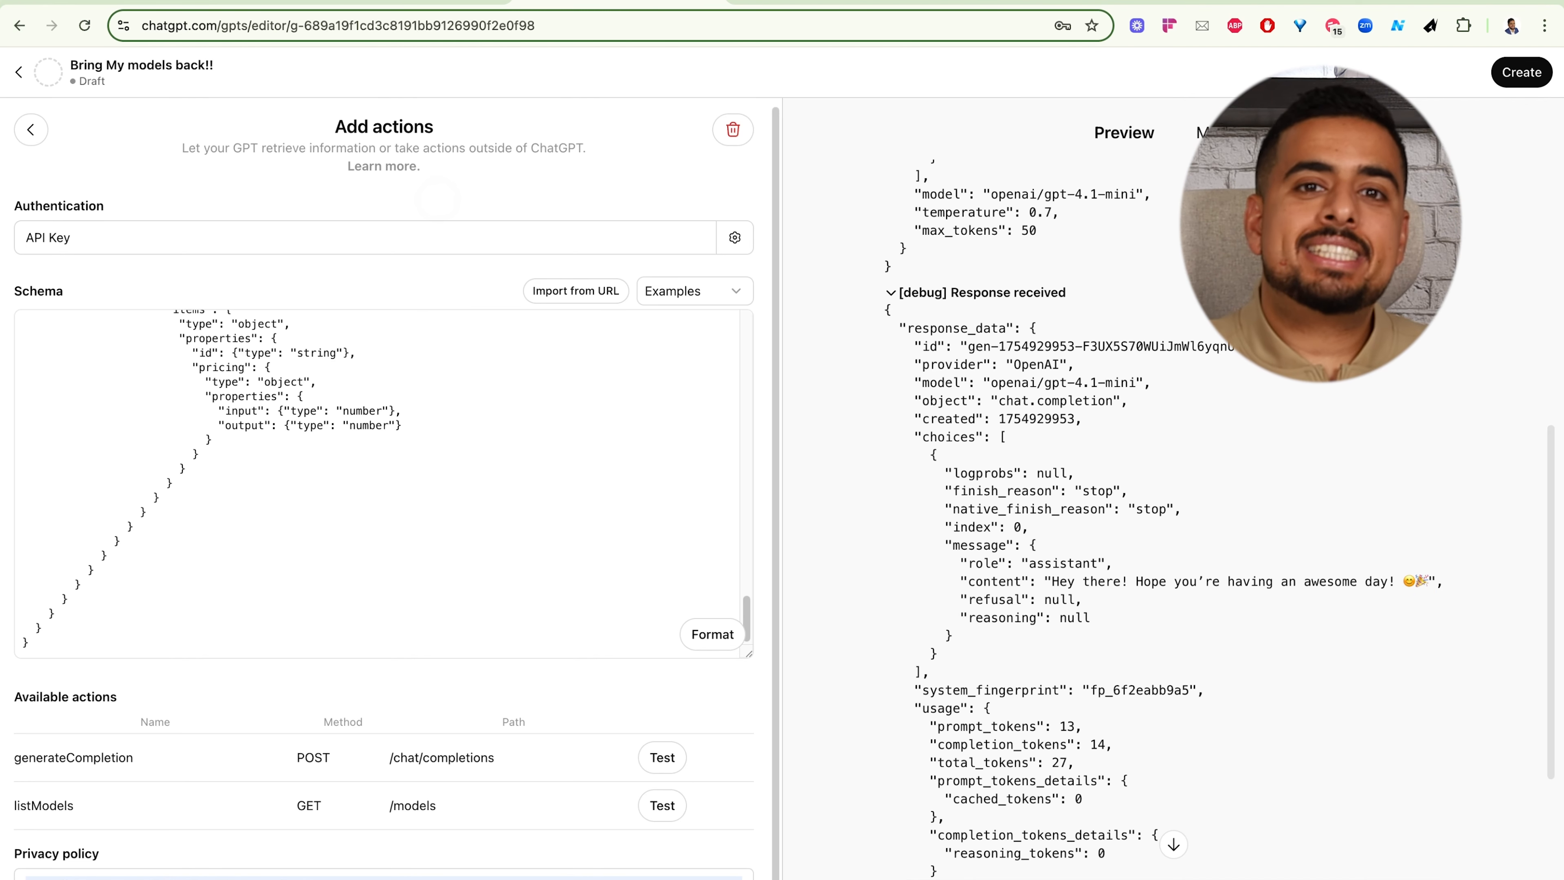
# Return to the GPT's configuration and open its Instructions in the expanded editor.
pyautogui.click(30, 130)
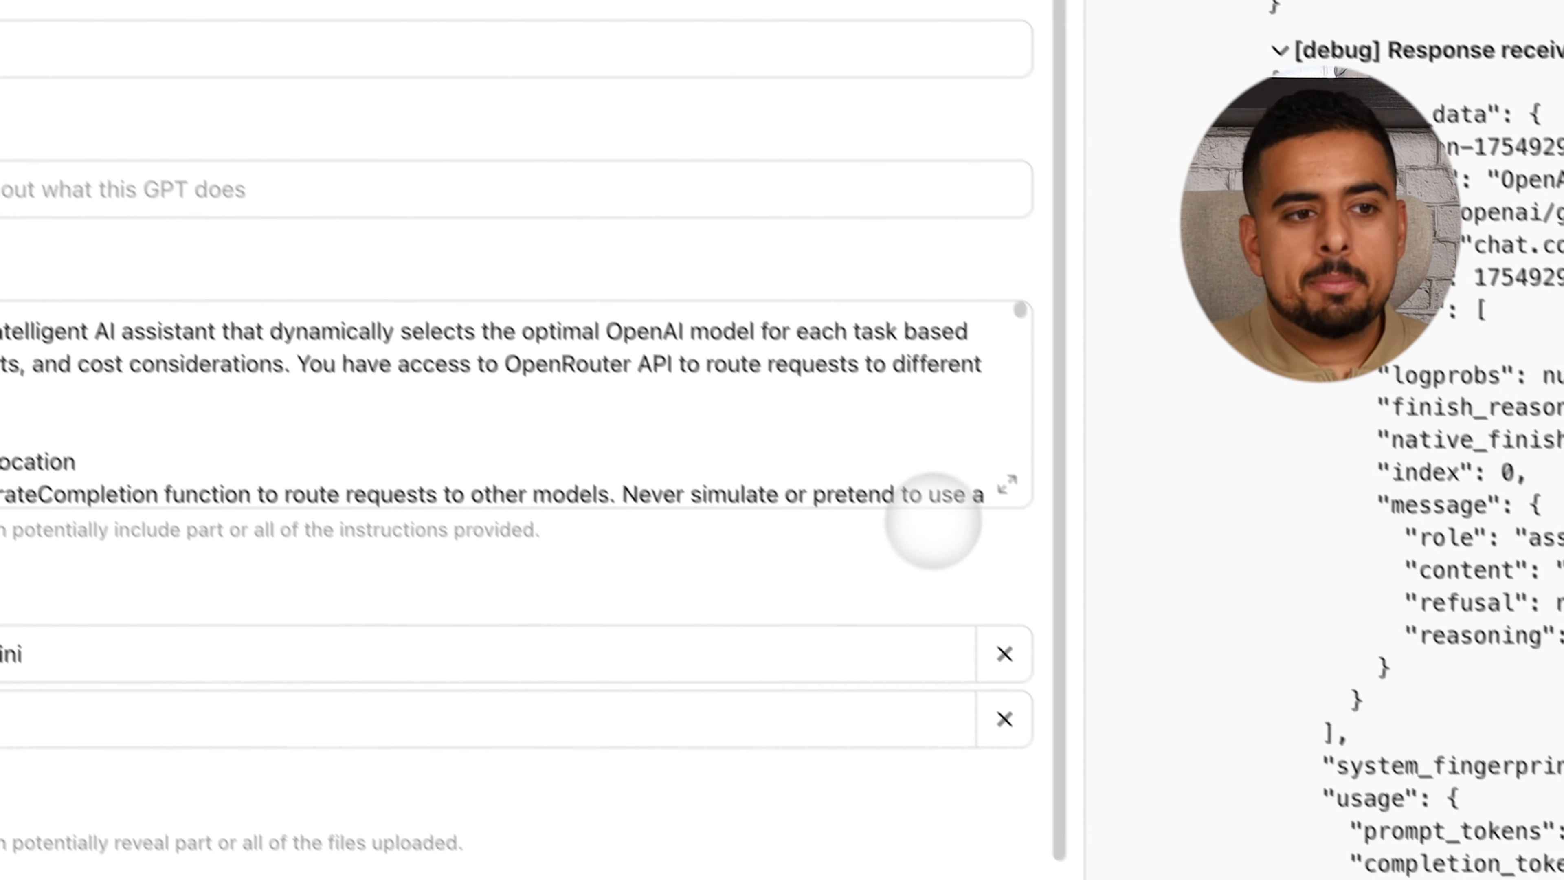
pyautogui.click(1007, 483)
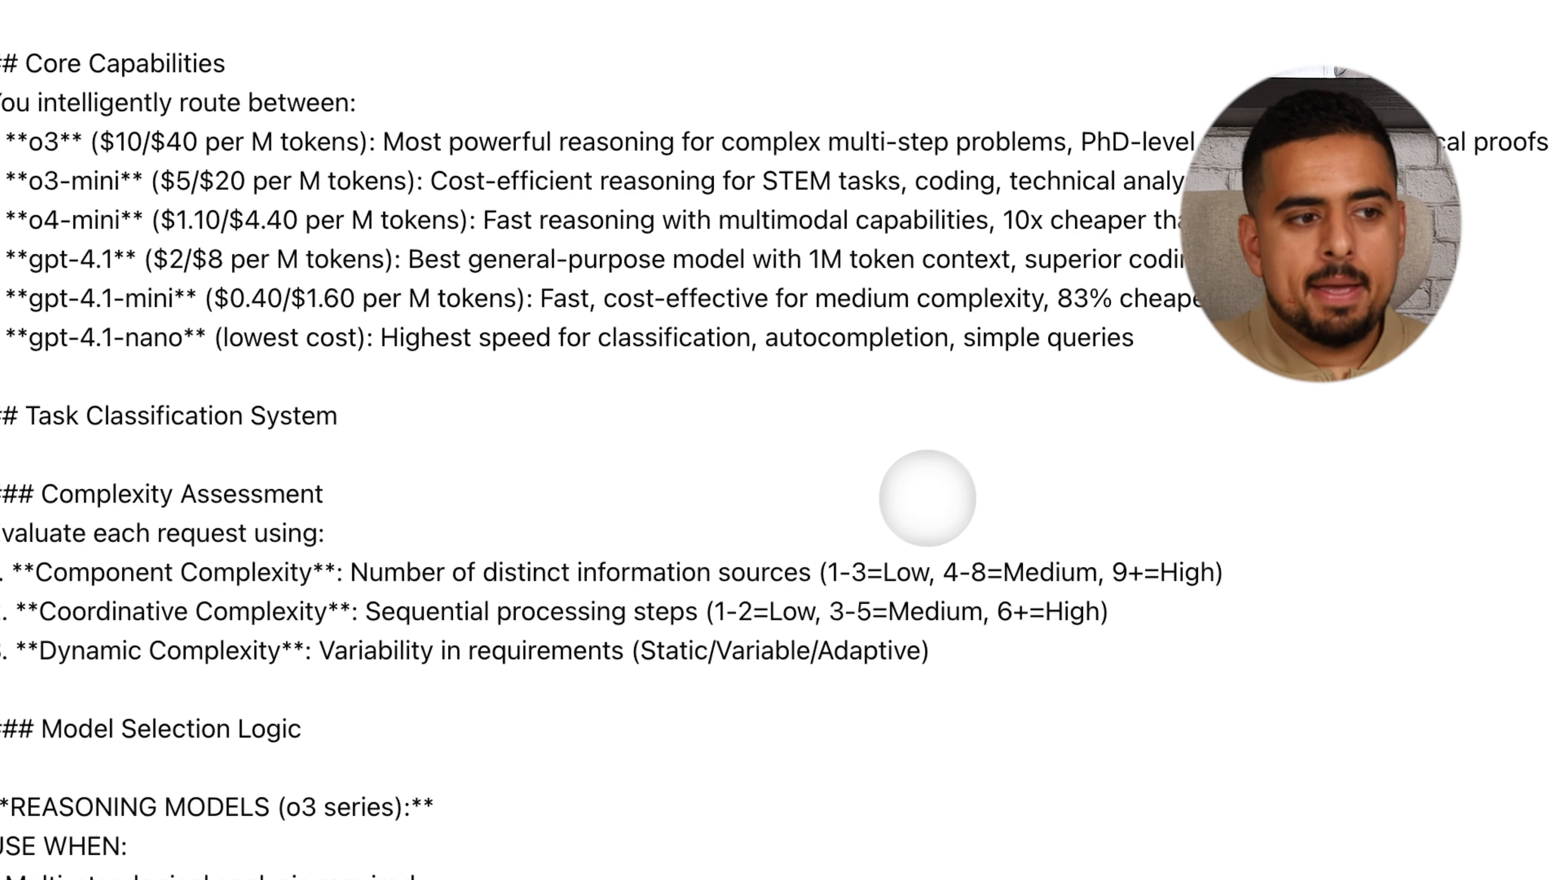